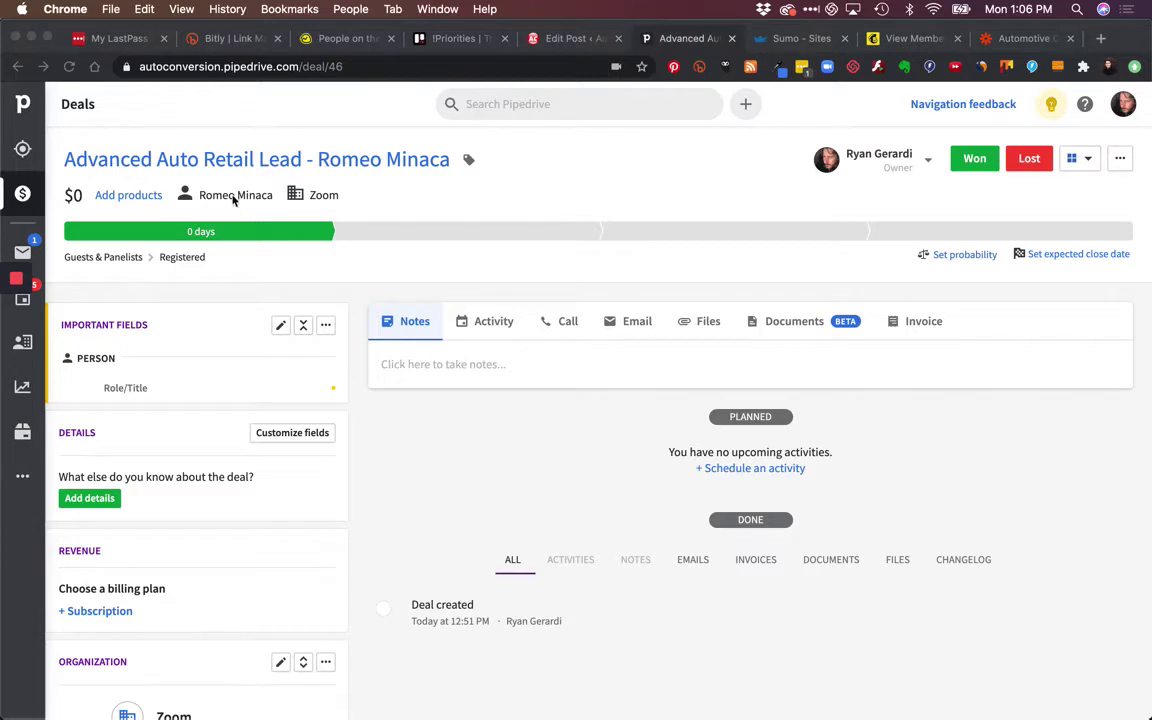
# - Review the person, organization and detail sections of the open Pipedrive deal
pyautogui.click(437, 250)
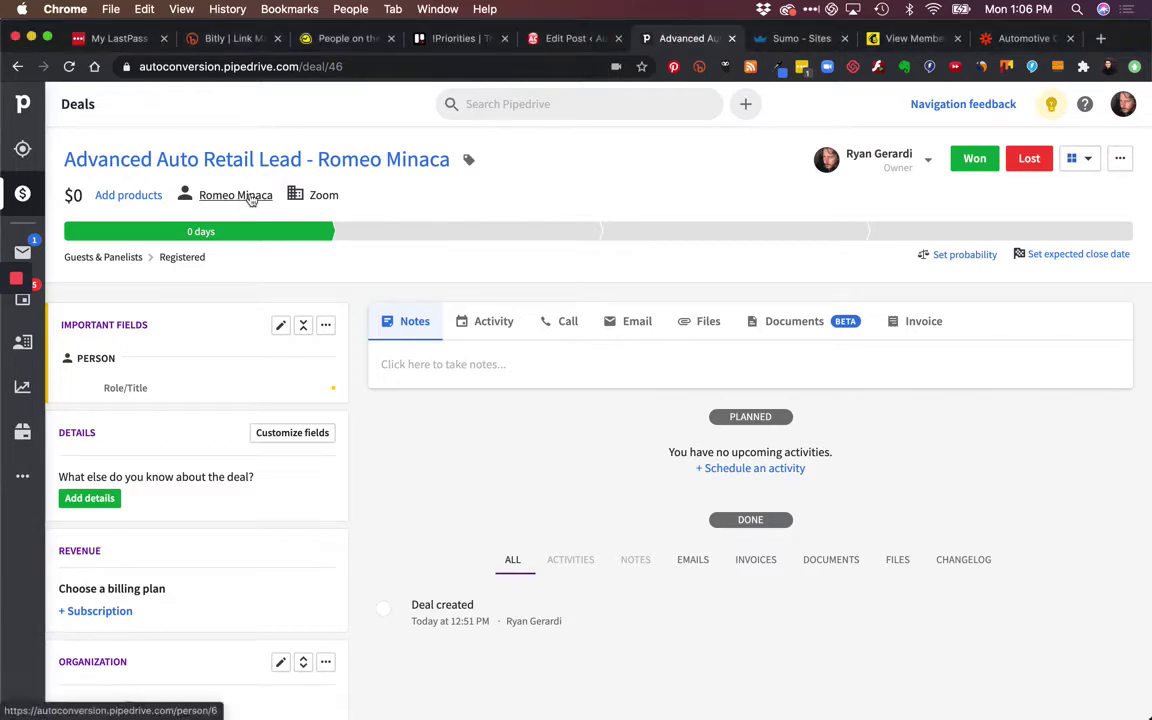
pyautogui.scroll(-5, 258, 442)
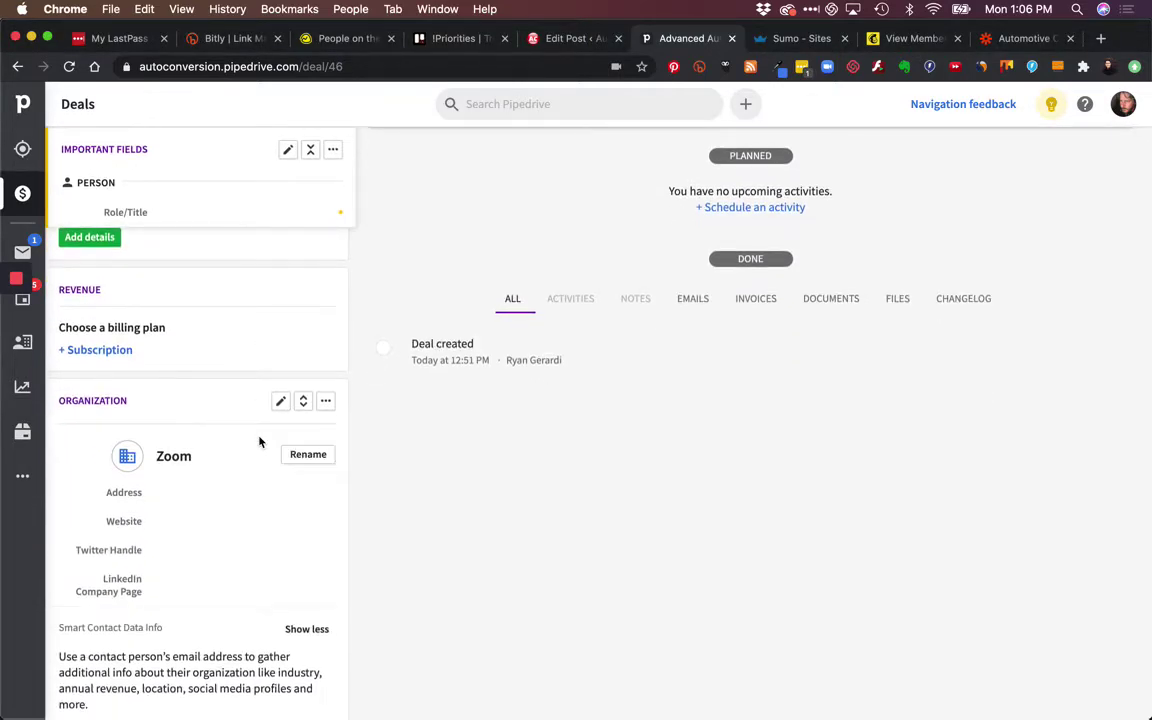
pyautogui.scroll(5, 258, 442)
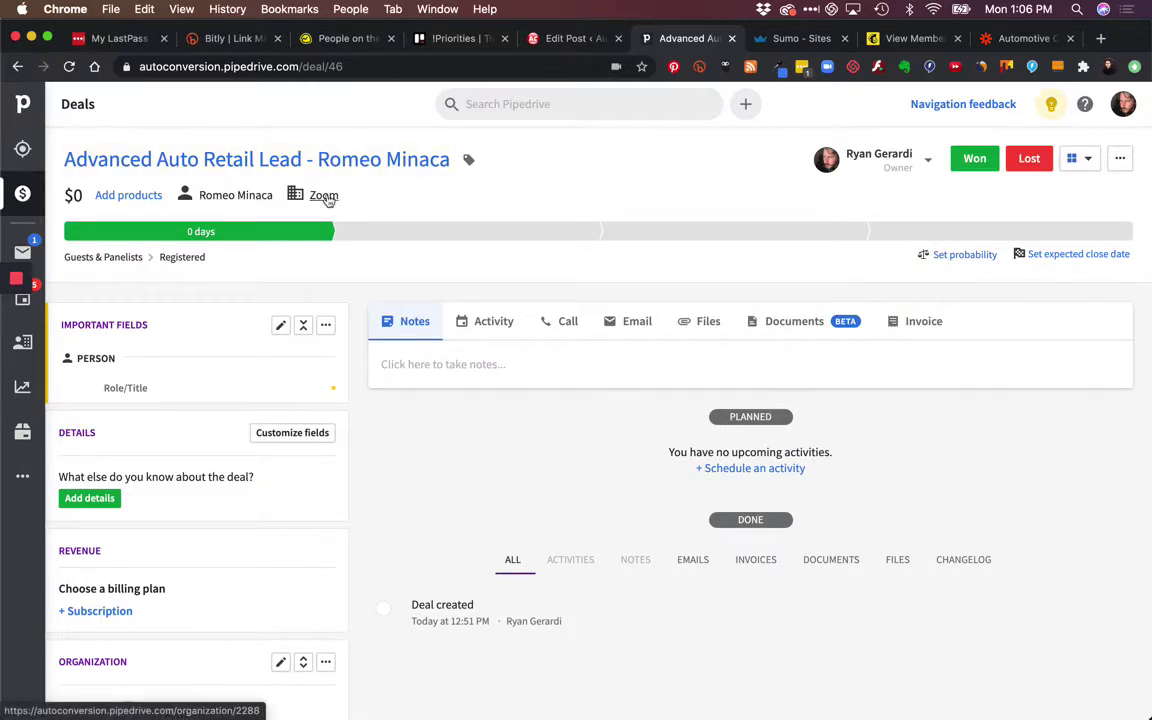
pyautogui.scroll(-10, 283, 363)
pyautogui.scroll(10, 283, 363)
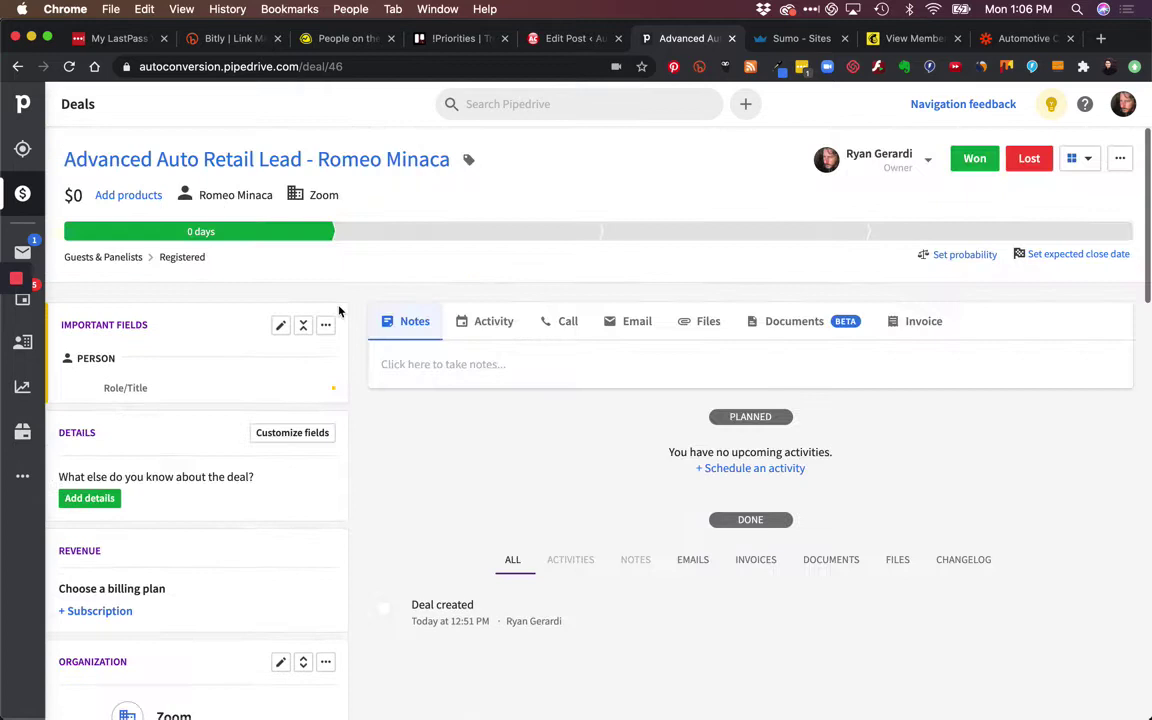
# - Switch to the Automotive CX Registration Zap in Zapier and check the sign-up form on the Automotive Consumer Experience page
pyautogui.click(1020, 38)
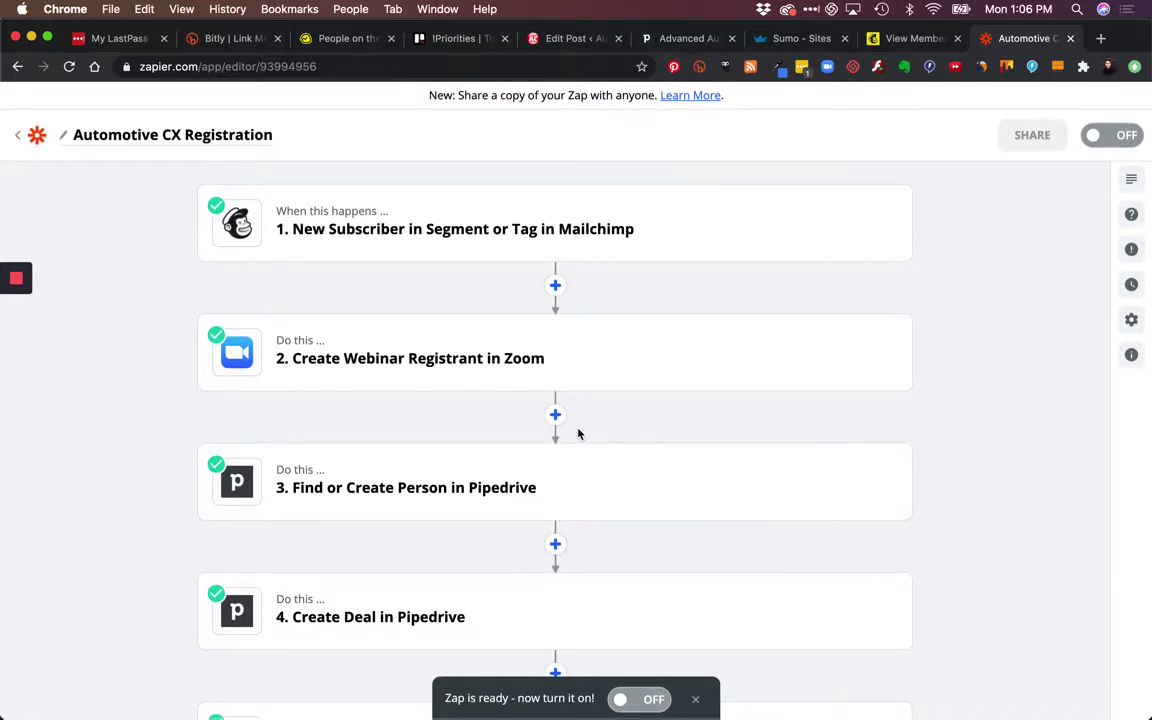
pyautogui.moveTo(595, 340)
pyautogui.press('super+grave')
pyautogui.scroll(-3, 681, 463)
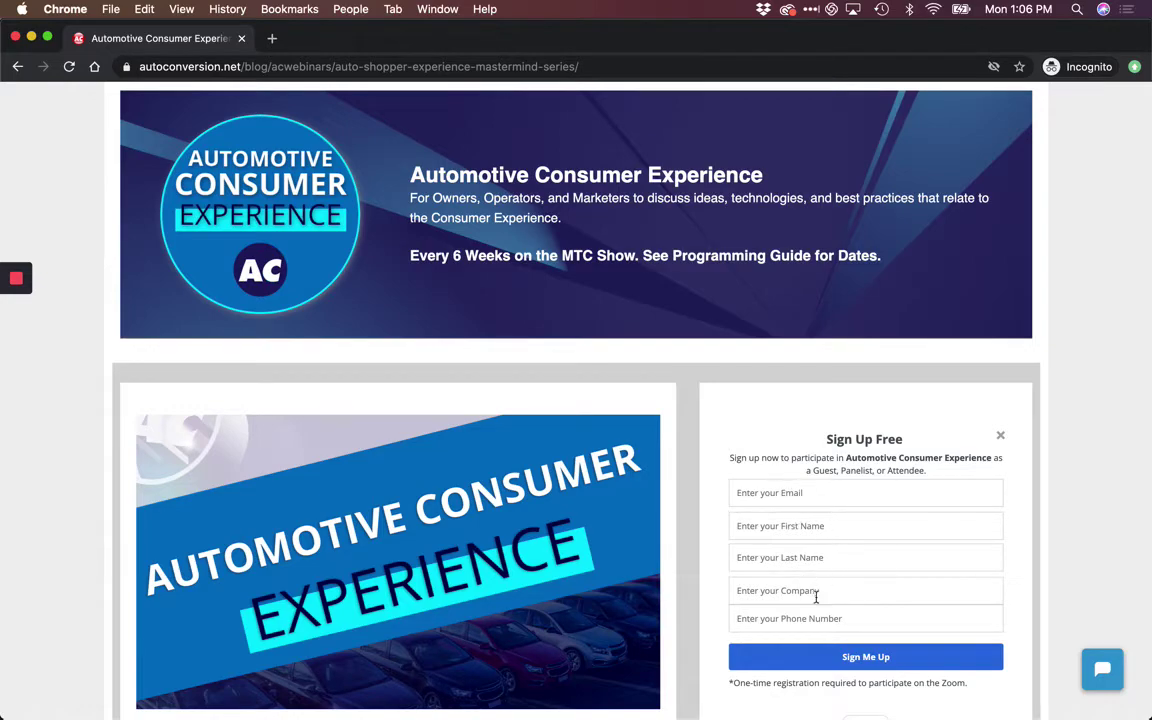
pyautogui.press('super+grave')
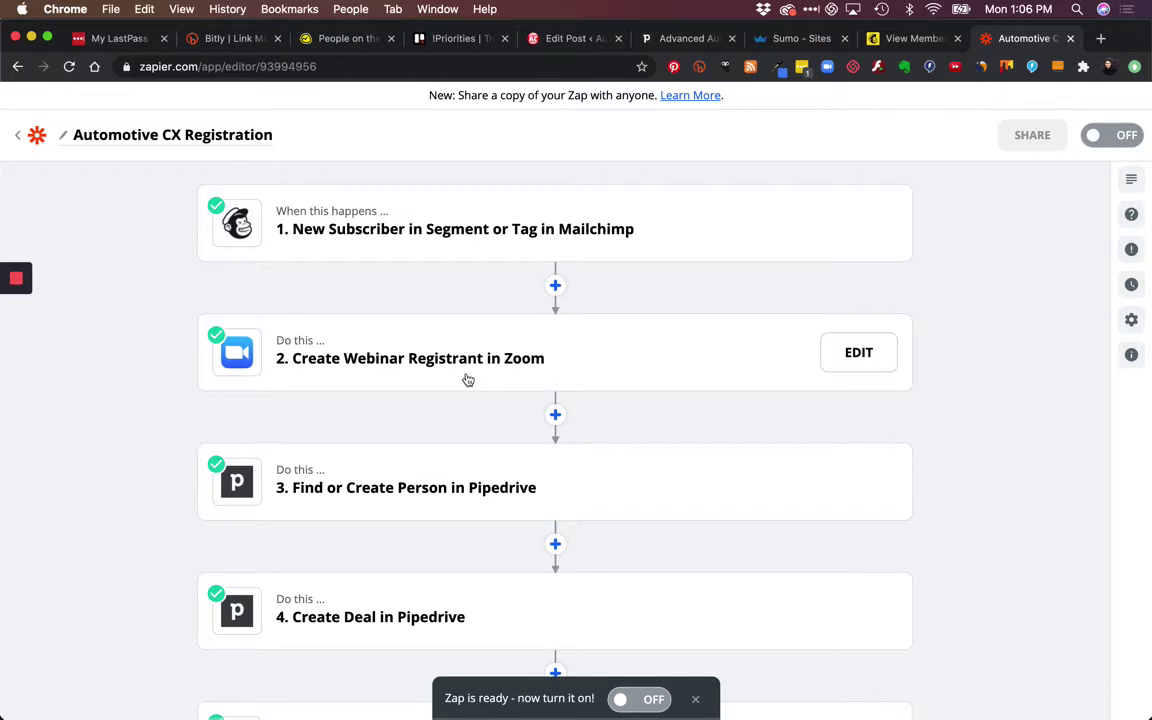
# - Open the Find or Create Person step of the Zap, choose Find Person as its action event and continue to the account settings
pyautogui.scroll(-1, 468, 380)
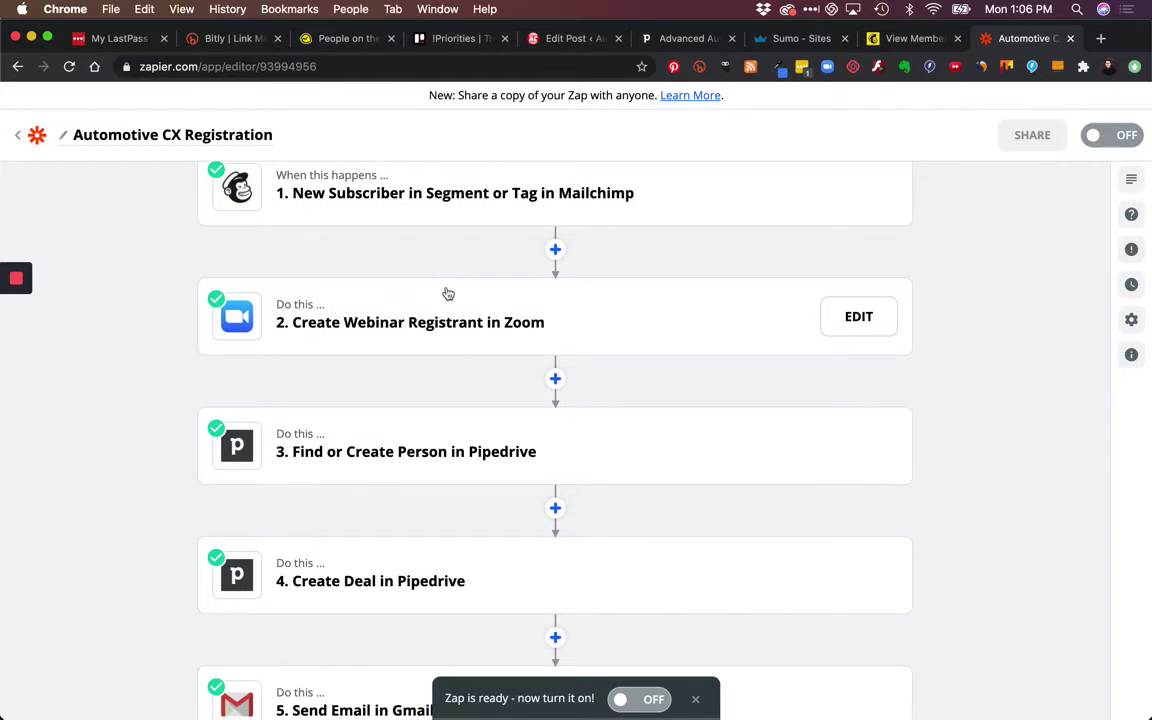
pyautogui.click(535, 442)
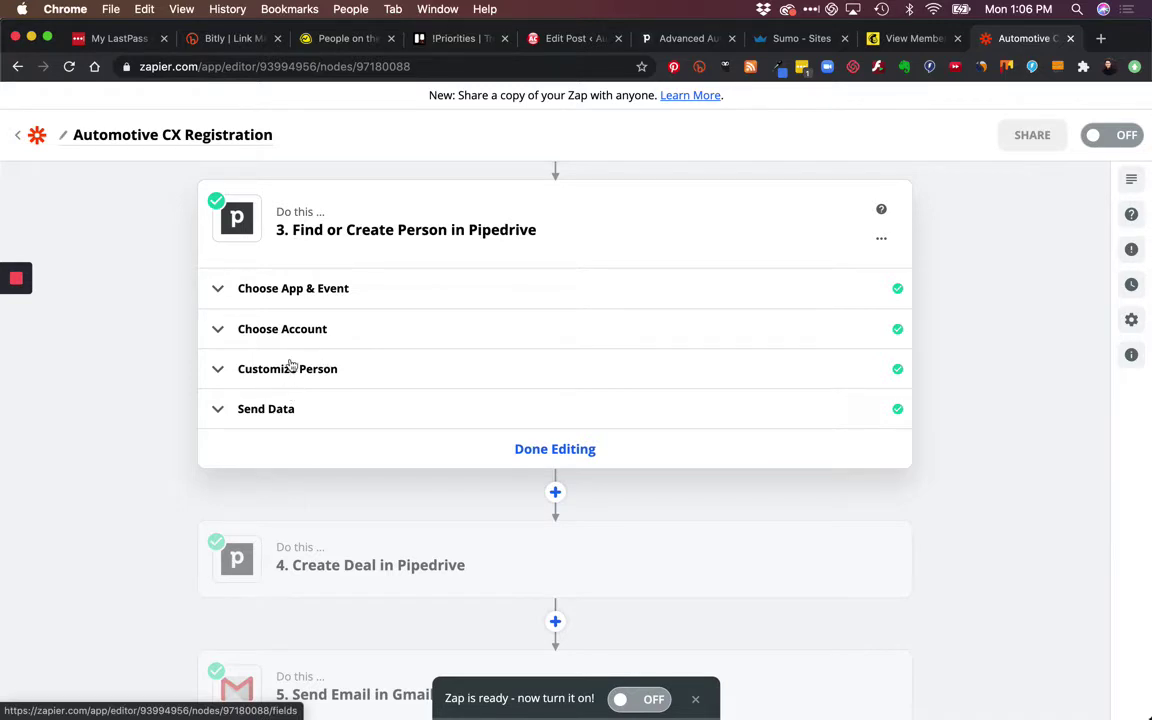
pyautogui.click(318, 291)
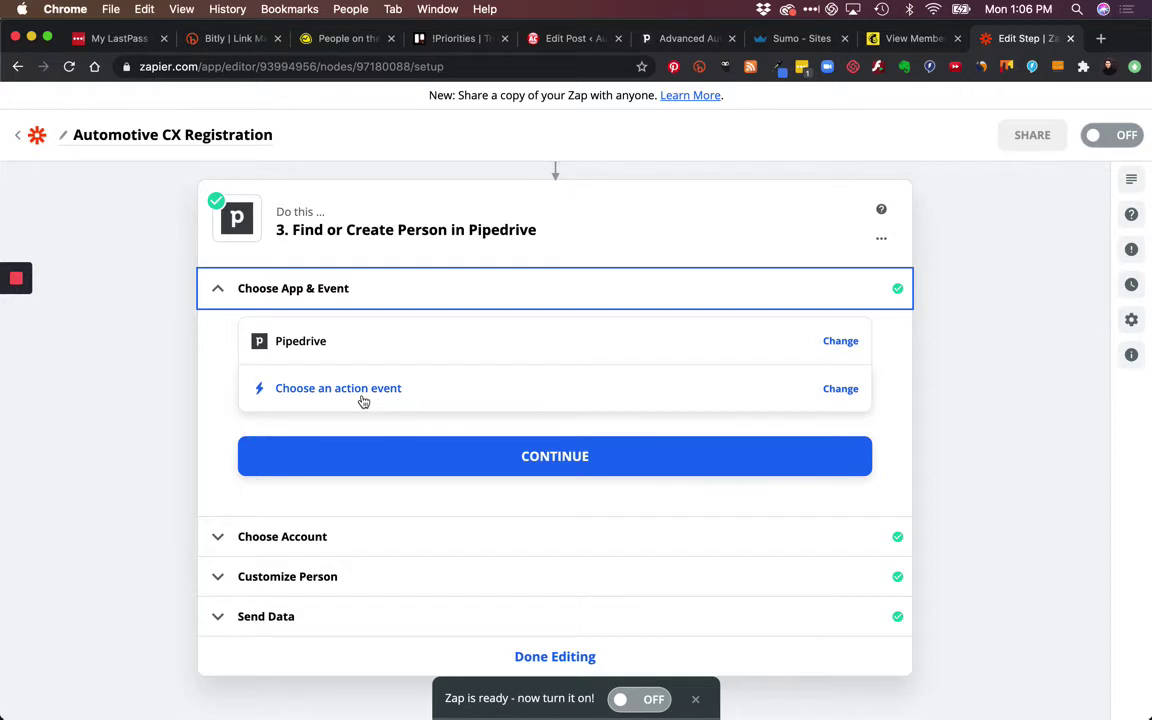
pyautogui.click(577, 388)
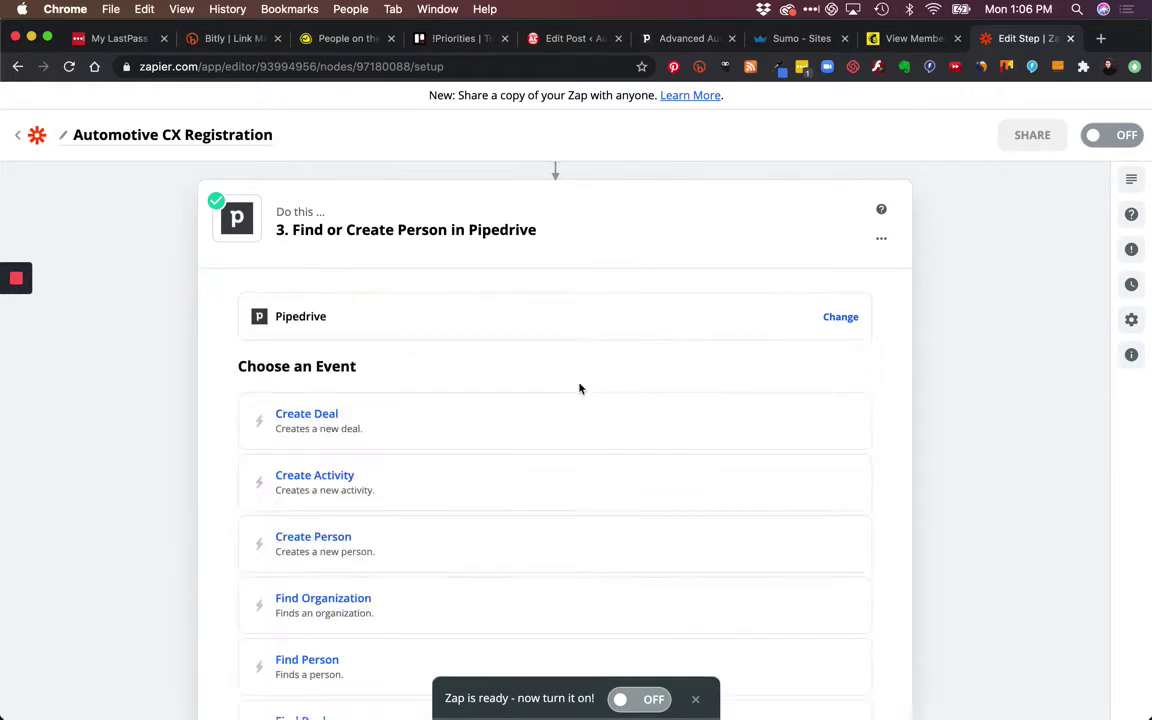
pyautogui.click(360, 658)
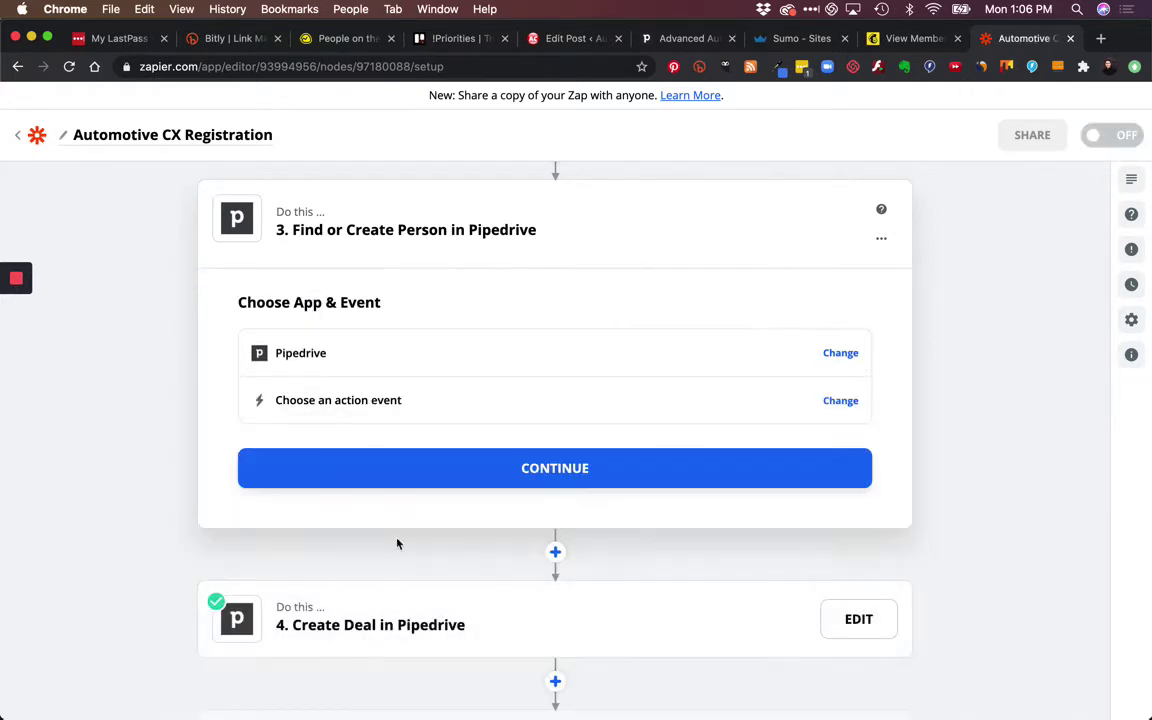
pyautogui.click(466, 472)
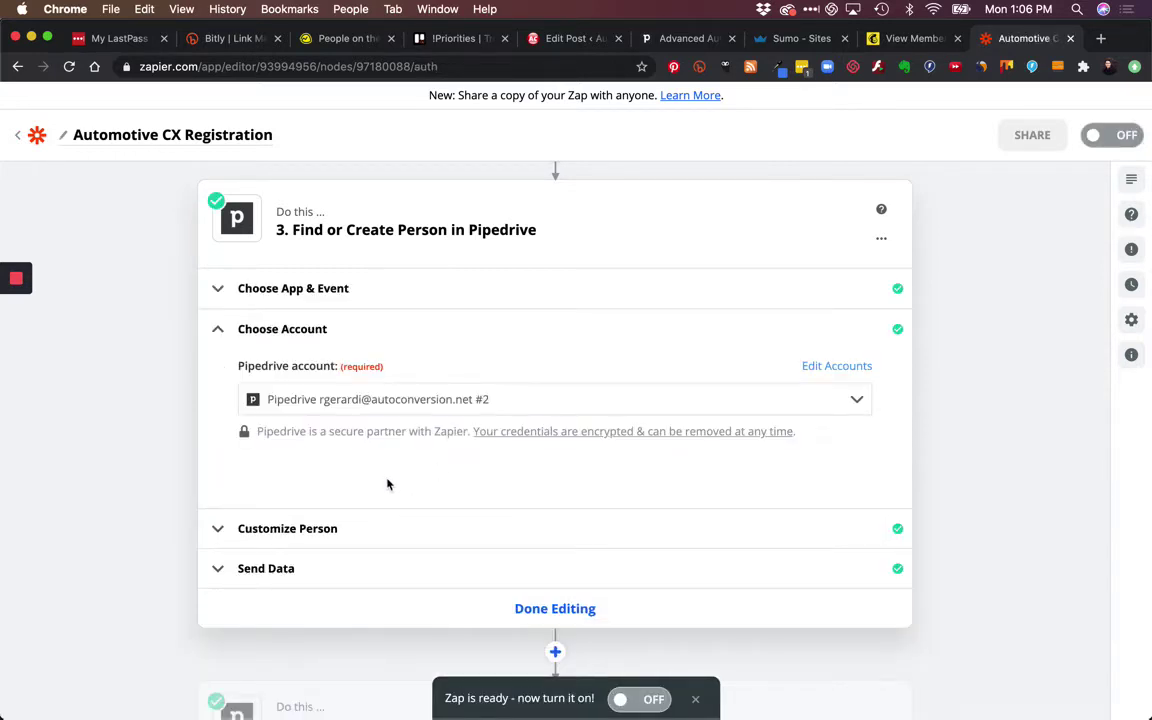
# - Examine the Customize Person field mappings, from the email search and exact match settings through the contact, title, LinkedIn and program tag fields
pyautogui.click(357, 532)
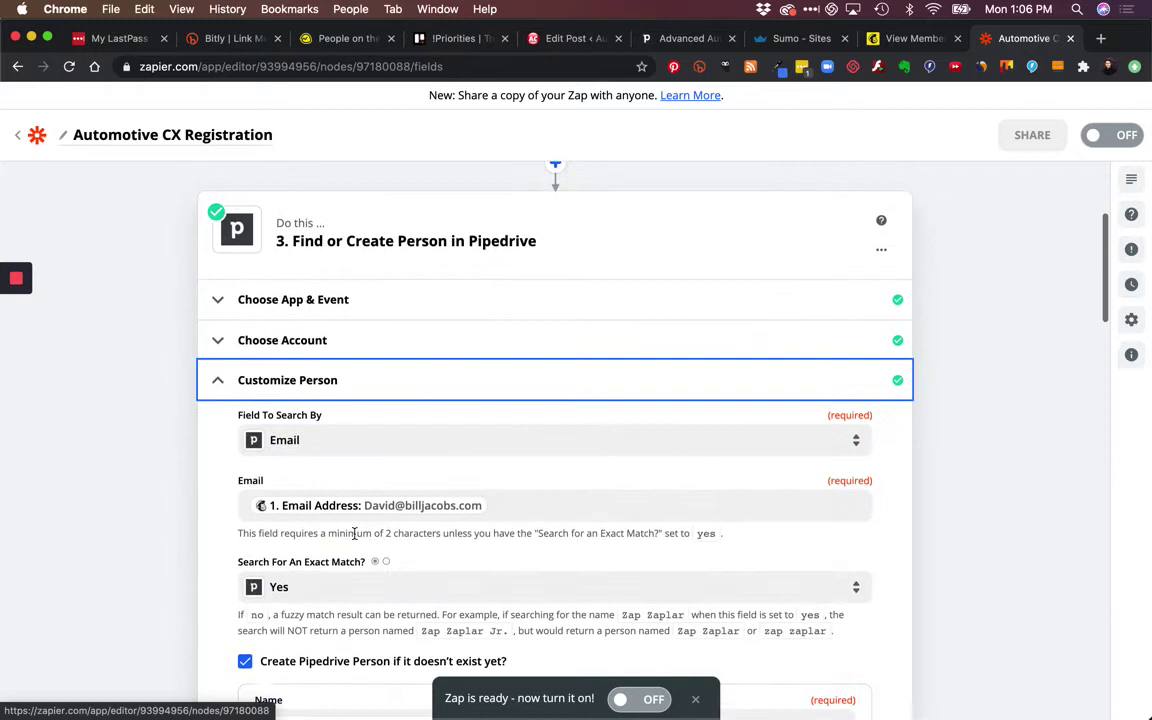
pyautogui.click(197, 470)
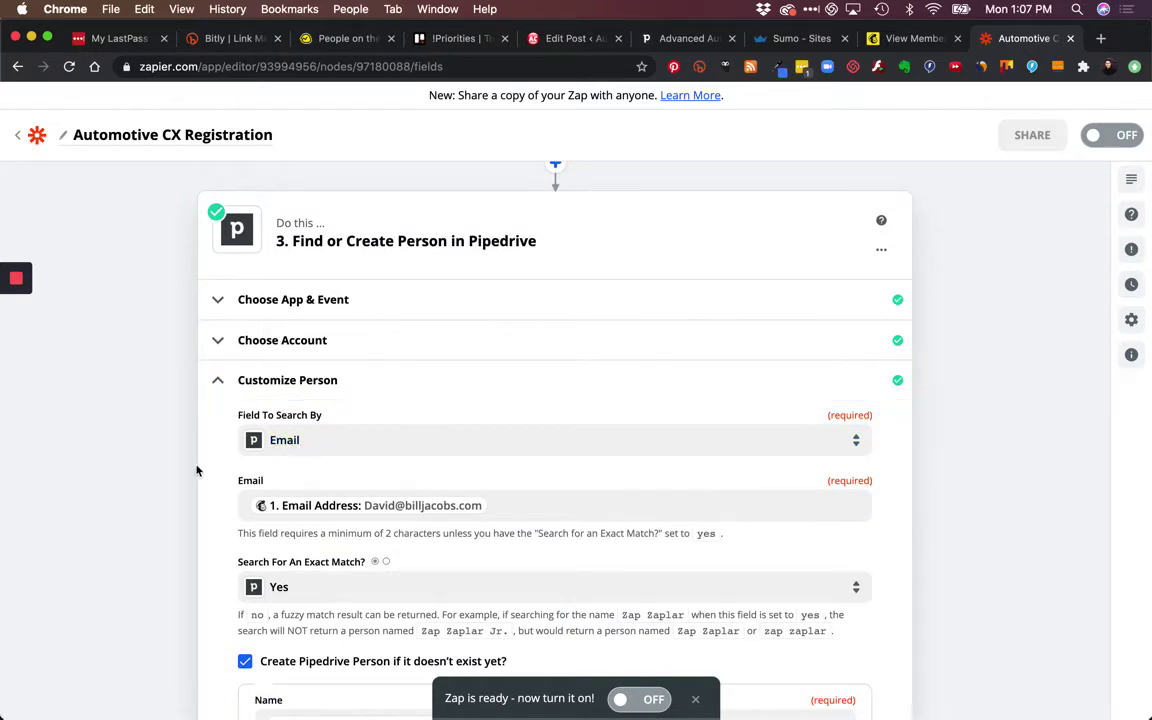
pyautogui.scroll(-2, 237, 437)
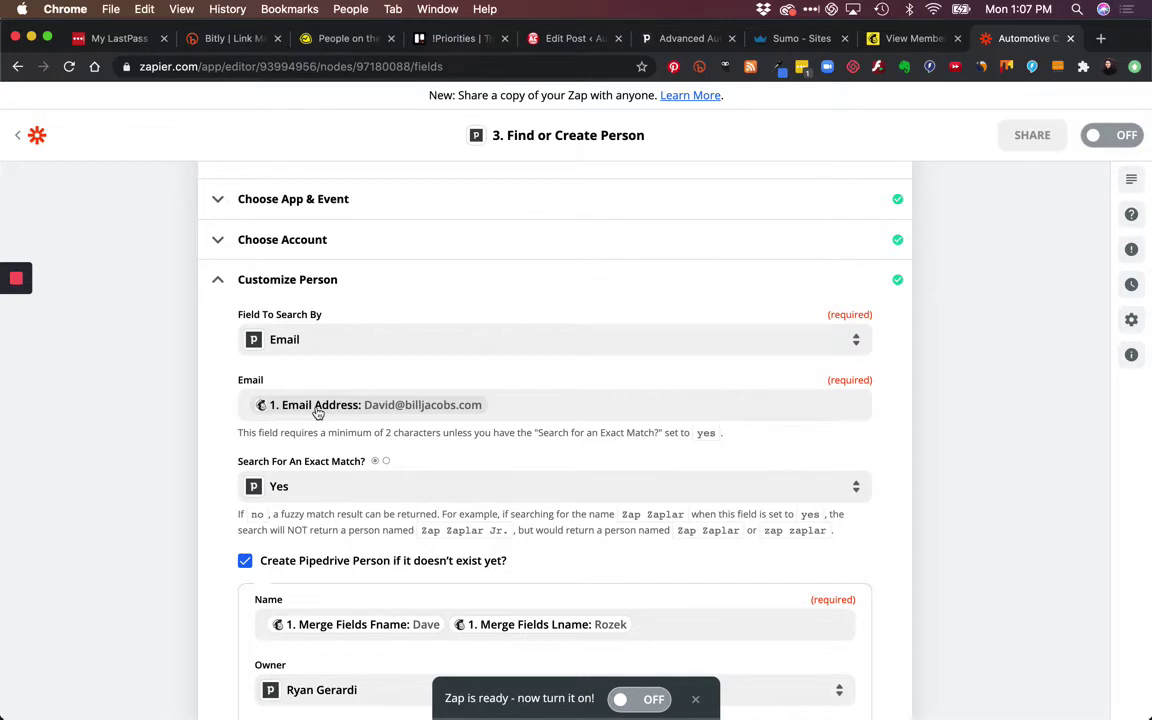
pyautogui.scroll(-2, 316, 412)
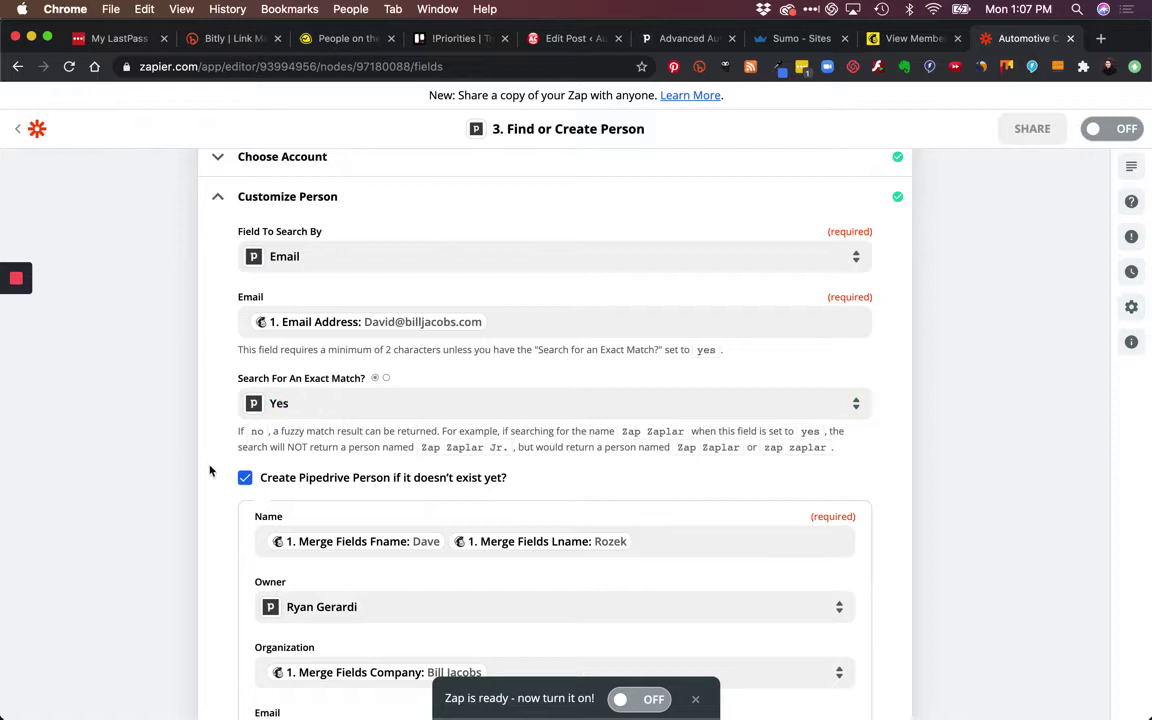
pyautogui.scroll(-3, 210, 470)
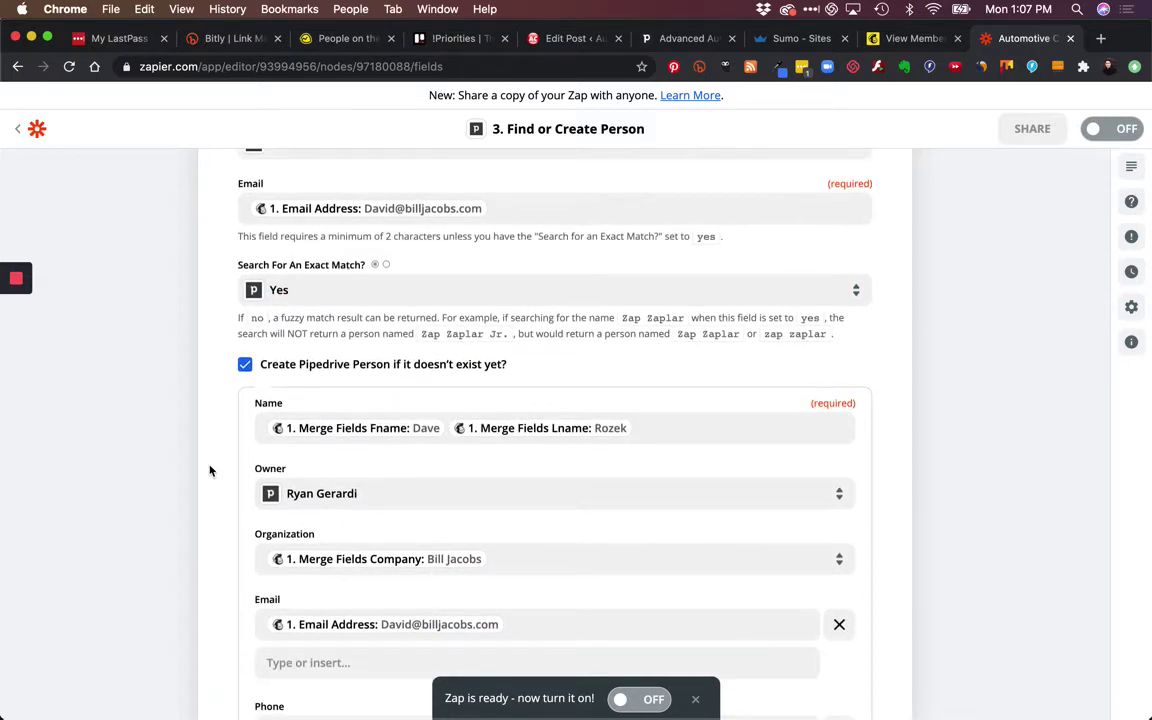
pyautogui.scroll(-1, 553, 449)
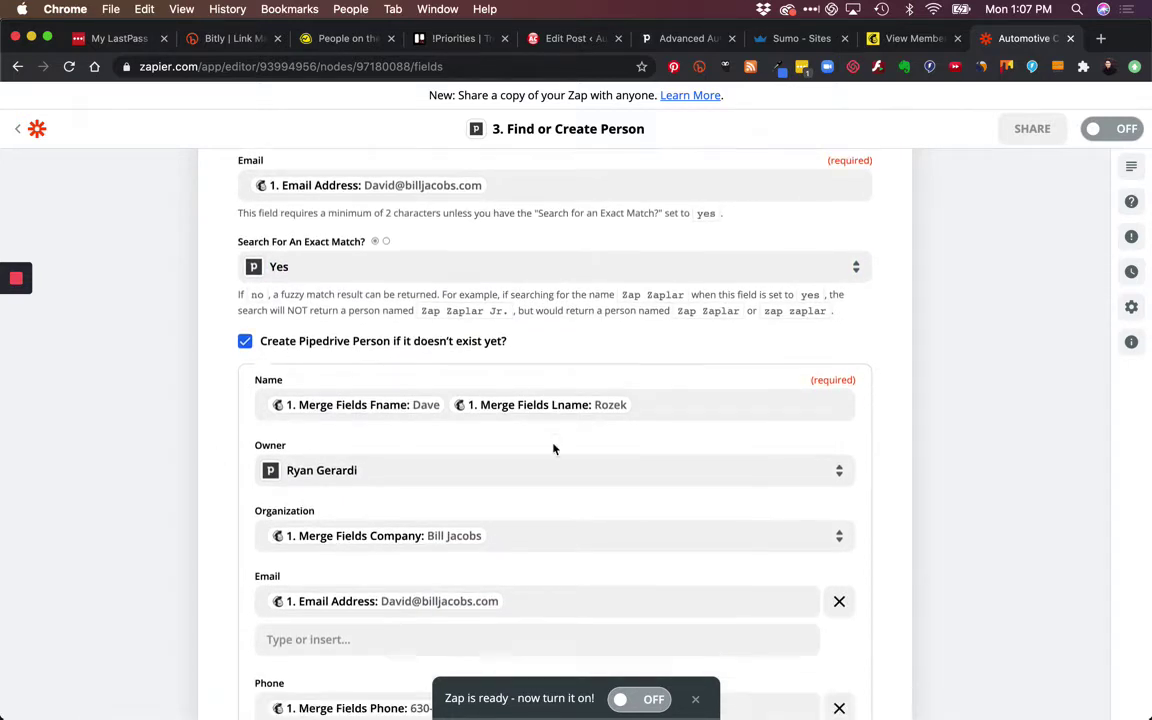
pyautogui.scroll(-2, 553, 449)
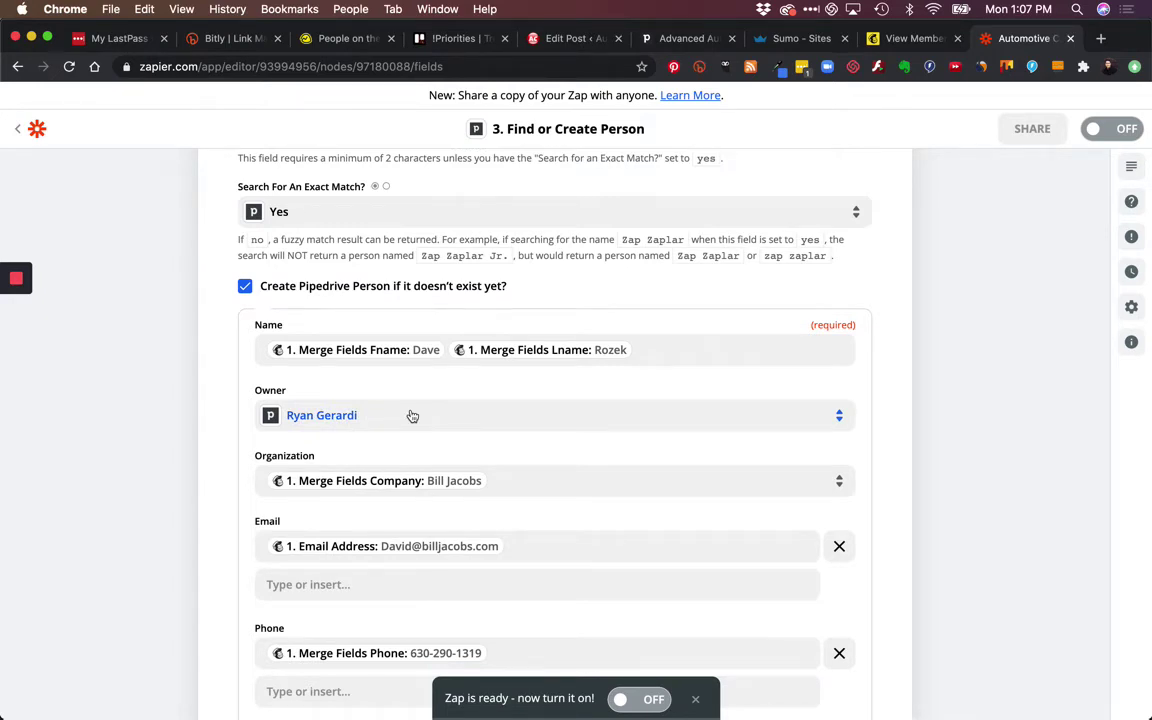
pyautogui.scroll(-3, 410, 413)
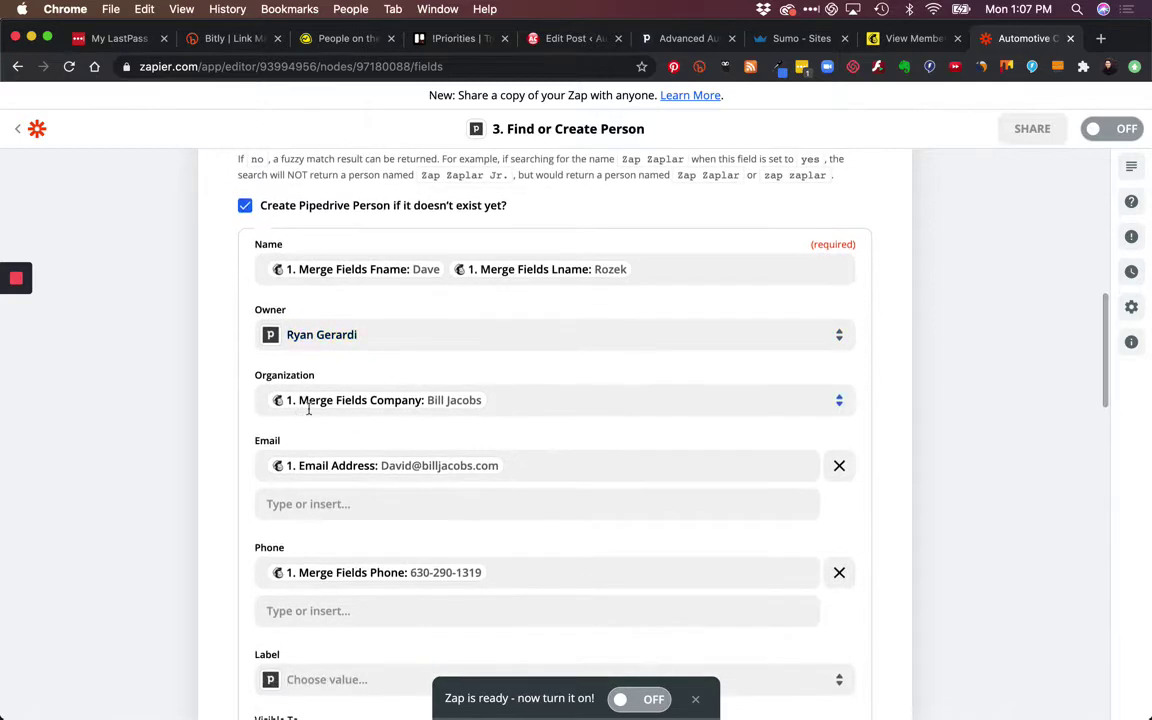
pyautogui.scroll(-2, 367, 411)
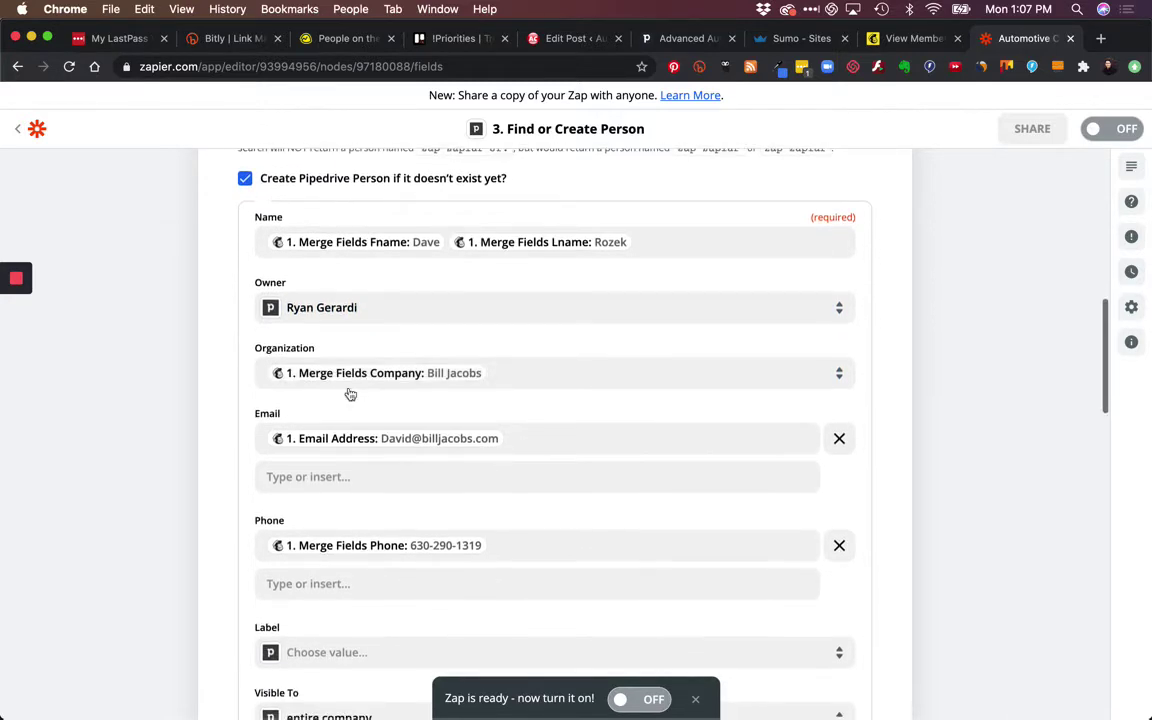
pyautogui.scroll(-7, 404, 530)
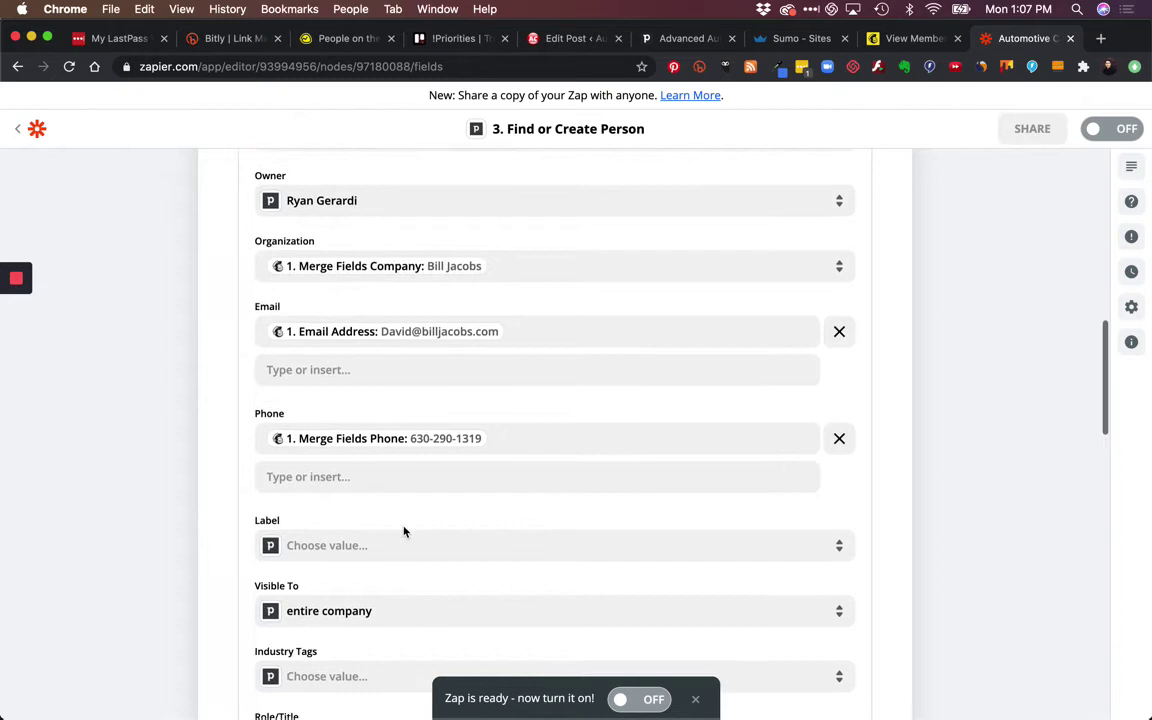
pyautogui.scroll(-9, 404, 530)
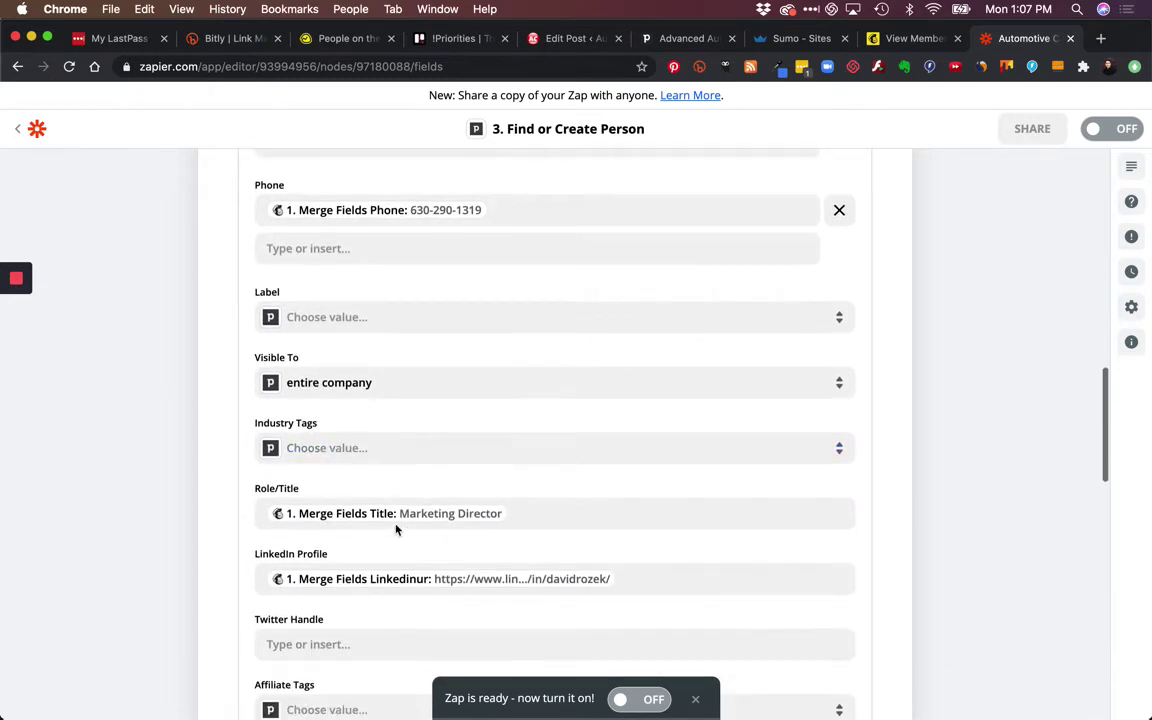
pyautogui.scroll(-12, 462, 512)
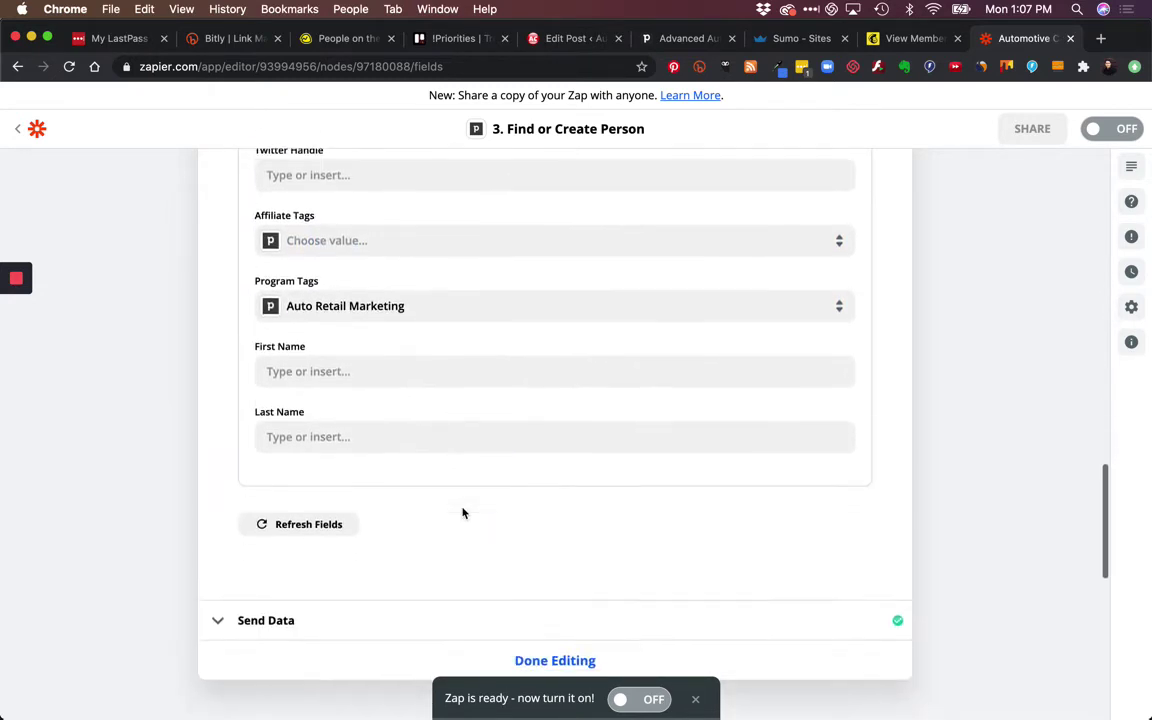
pyautogui.scroll(-2, 506, 517)
# - Open the Send Data test result of the Find or Create Person step and examine the returned person ID
pyautogui.click(257, 489)
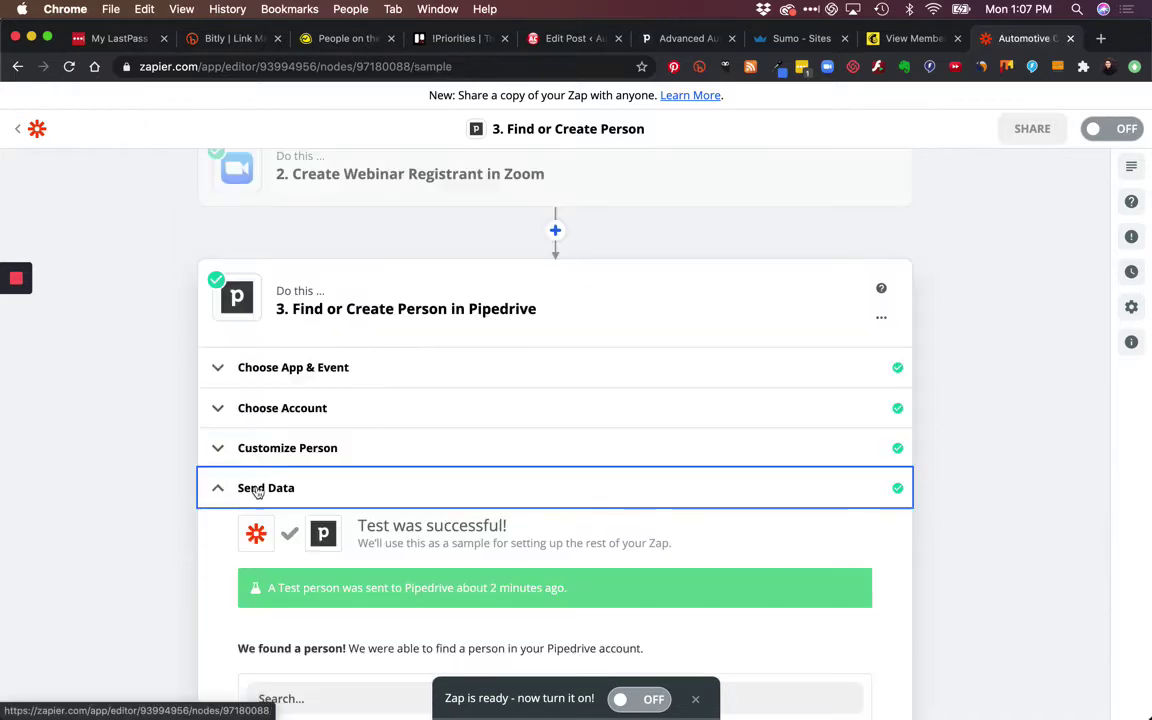
pyautogui.scroll(-5, 477, 503)
pyautogui.scroll(-1, 476, 504)
pyautogui.scroll(-2, 440, 490)
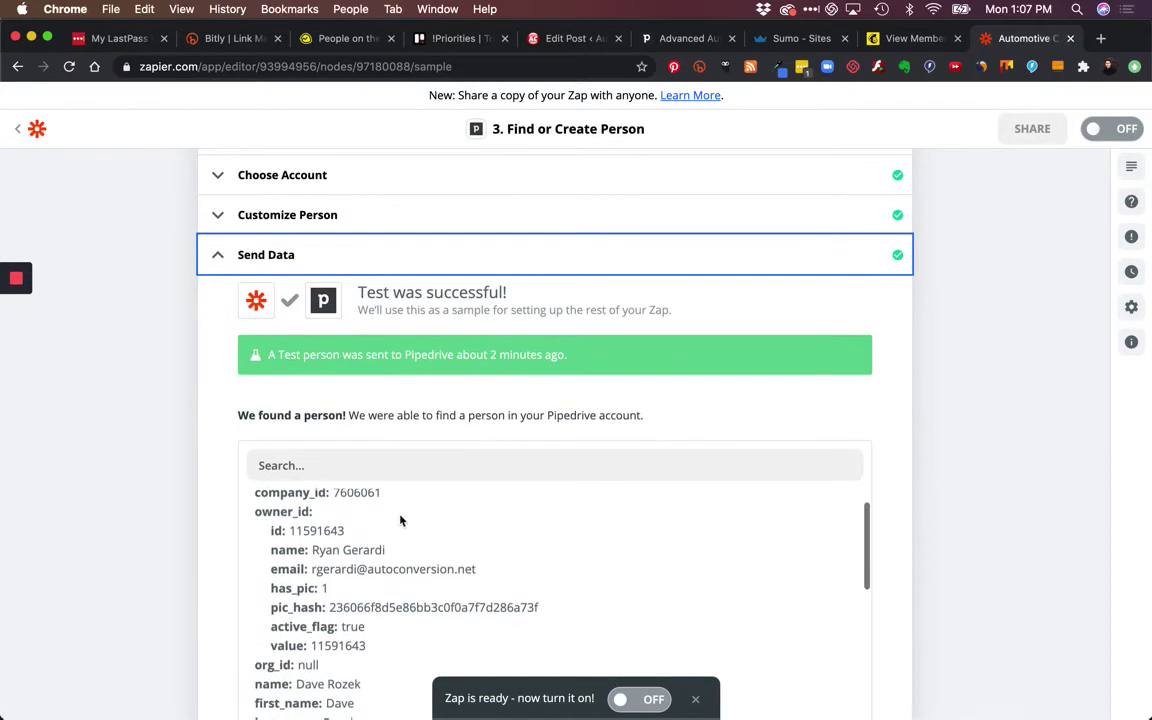
pyautogui.scroll(2, 380, 500)
pyautogui.scroll(-3, 228, 558)
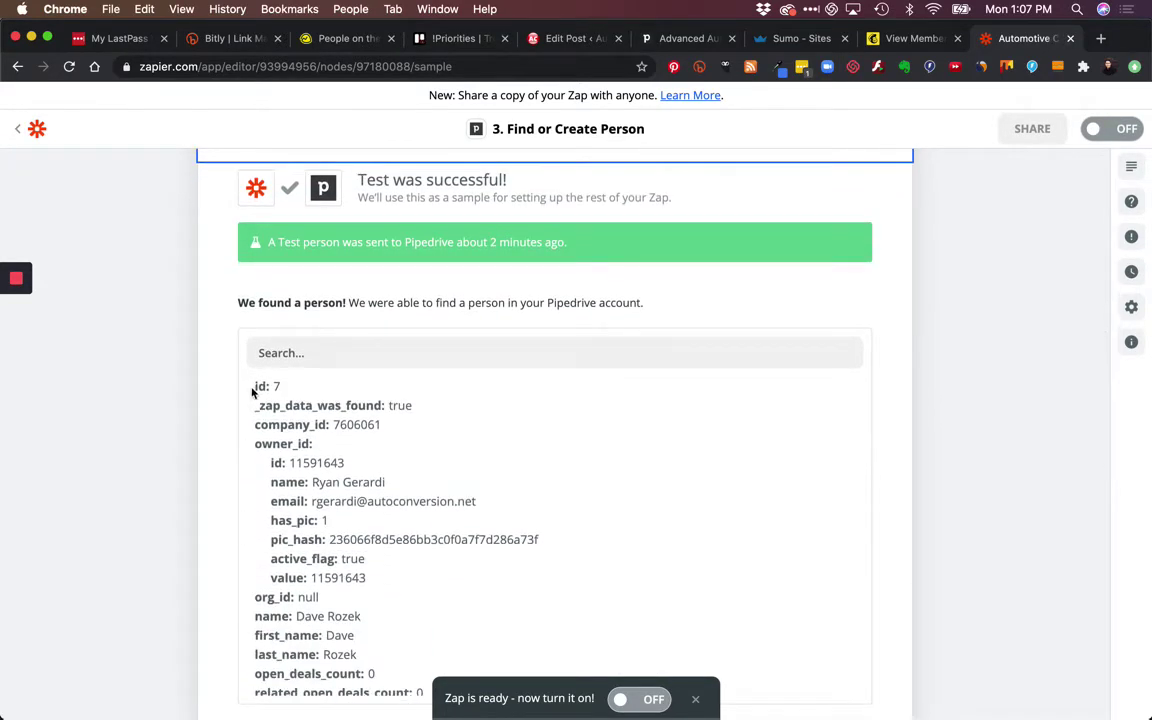
pyautogui.moveTo(254, 386); pyautogui.dragTo(287, 393)
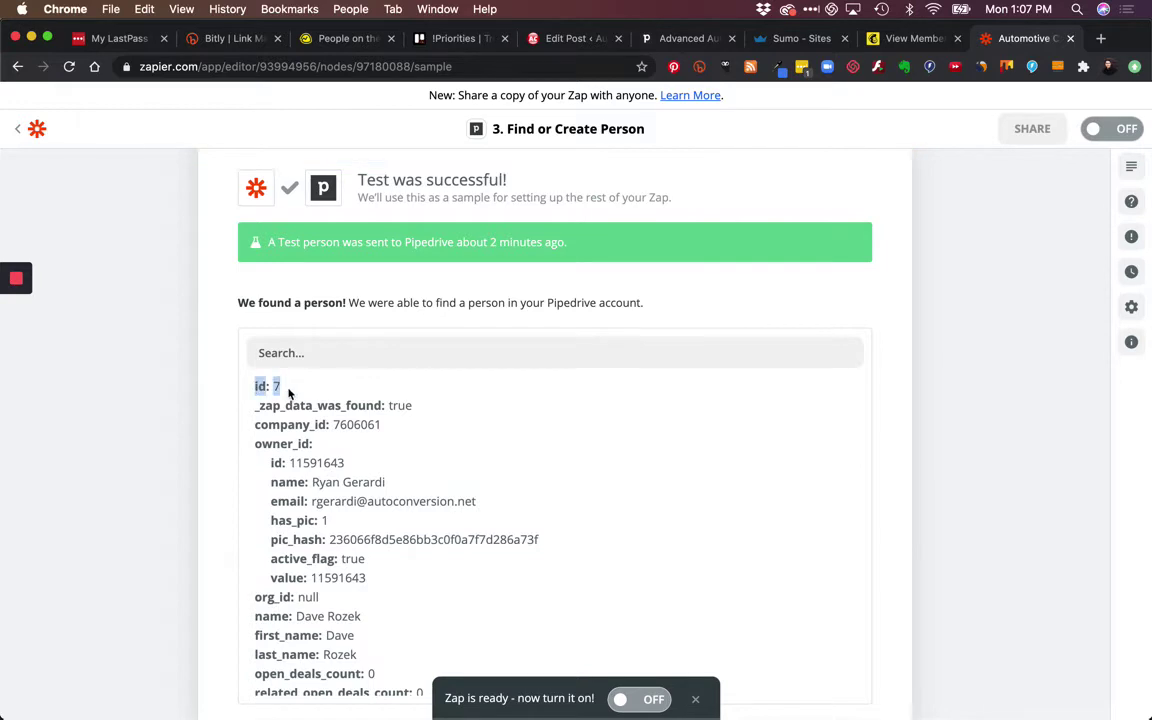
pyautogui.click(232, 345)
pyautogui.moveTo(254, 296); pyautogui.dragTo(355, 302)
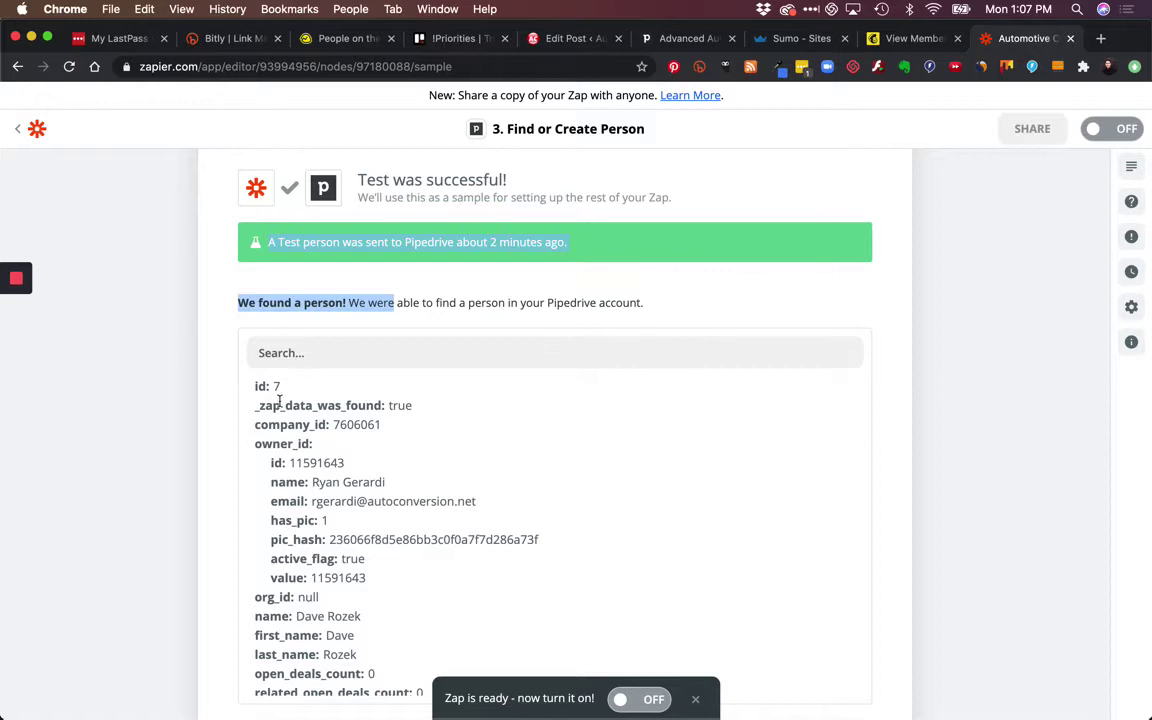
pyautogui.moveTo(273, 387); pyautogui.dragTo(292, 390)
pyautogui.click(318, 403)
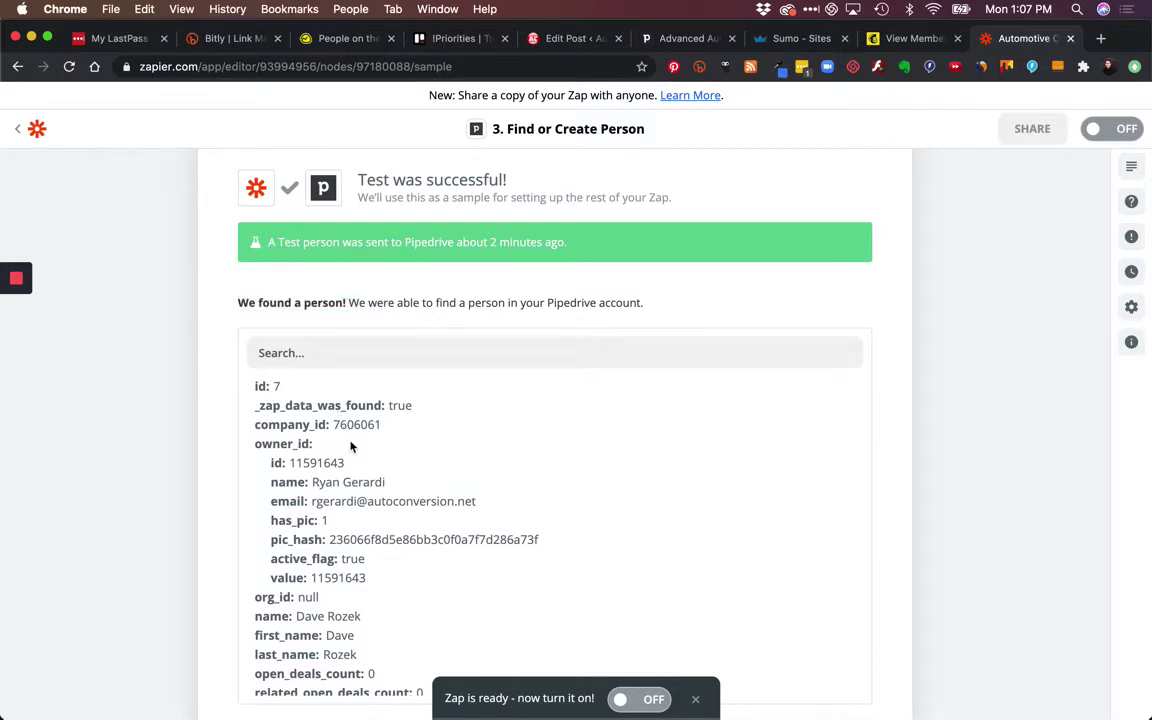
# - Examine the remaining fields of the returned person record, including the name, phone, email, activity and custom fields
pyautogui.scroll(-3, 350, 447)
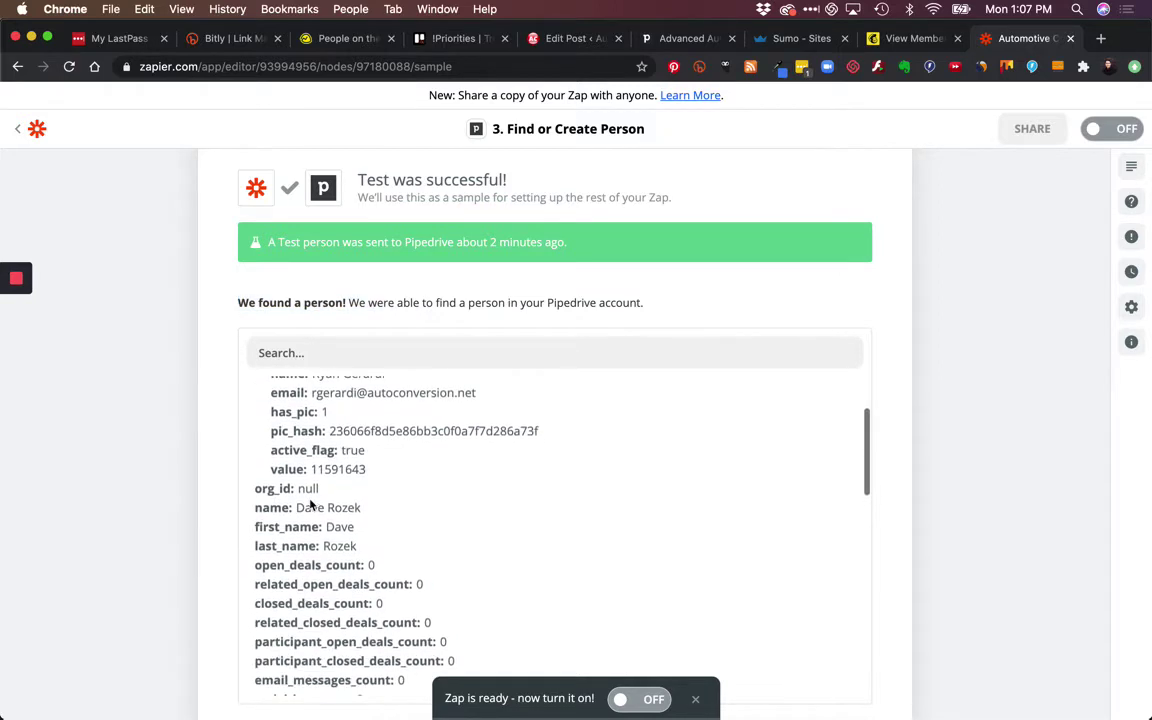
pyautogui.moveTo(296, 508); pyautogui.dragTo(357, 530)
pyautogui.scroll(-2, 360, 537)
pyautogui.scroll(-10, 360, 537)
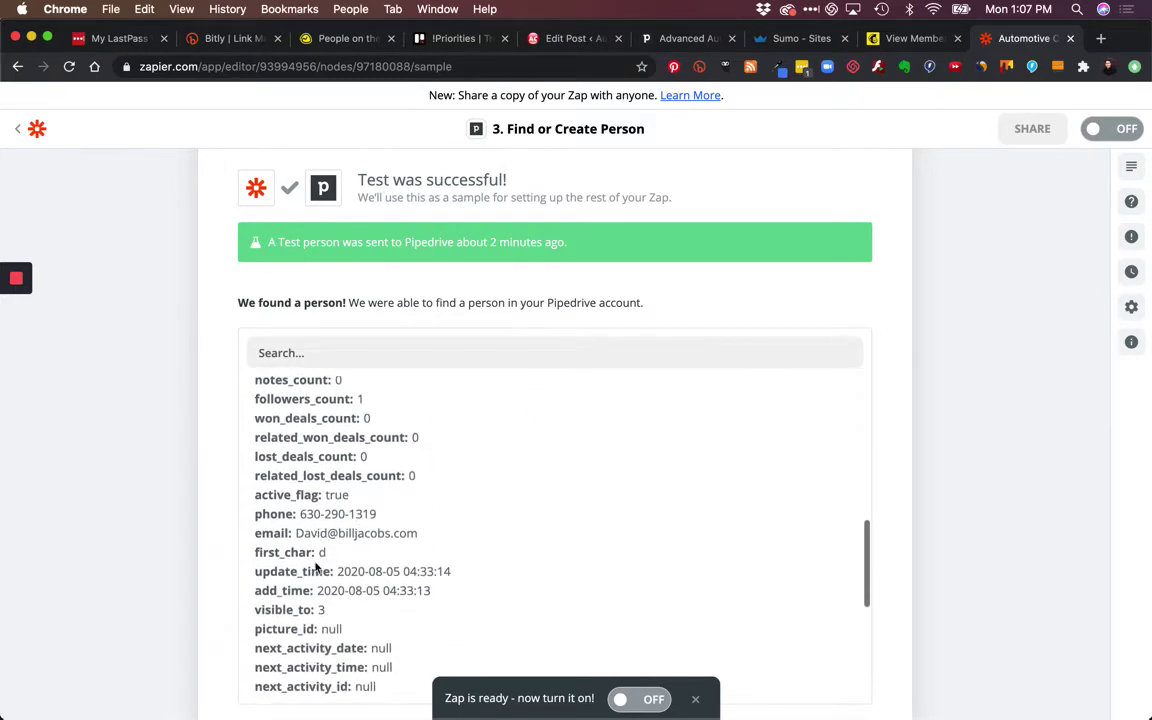
pyautogui.scroll(-9, 283, 504)
pyautogui.scroll(2, 316, 567)
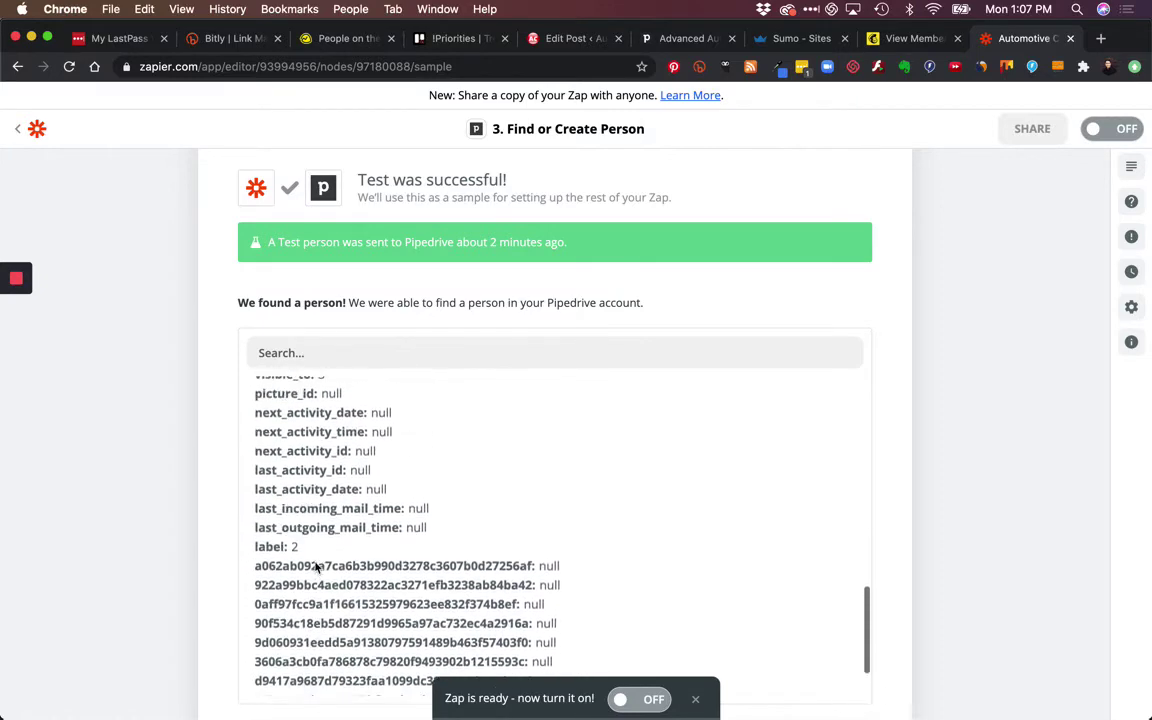
pyautogui.scroll(-2, 316, 567)
pyautogui.scroll(7, 316, 567)
pyautogui.scroll(12, 316, 567)
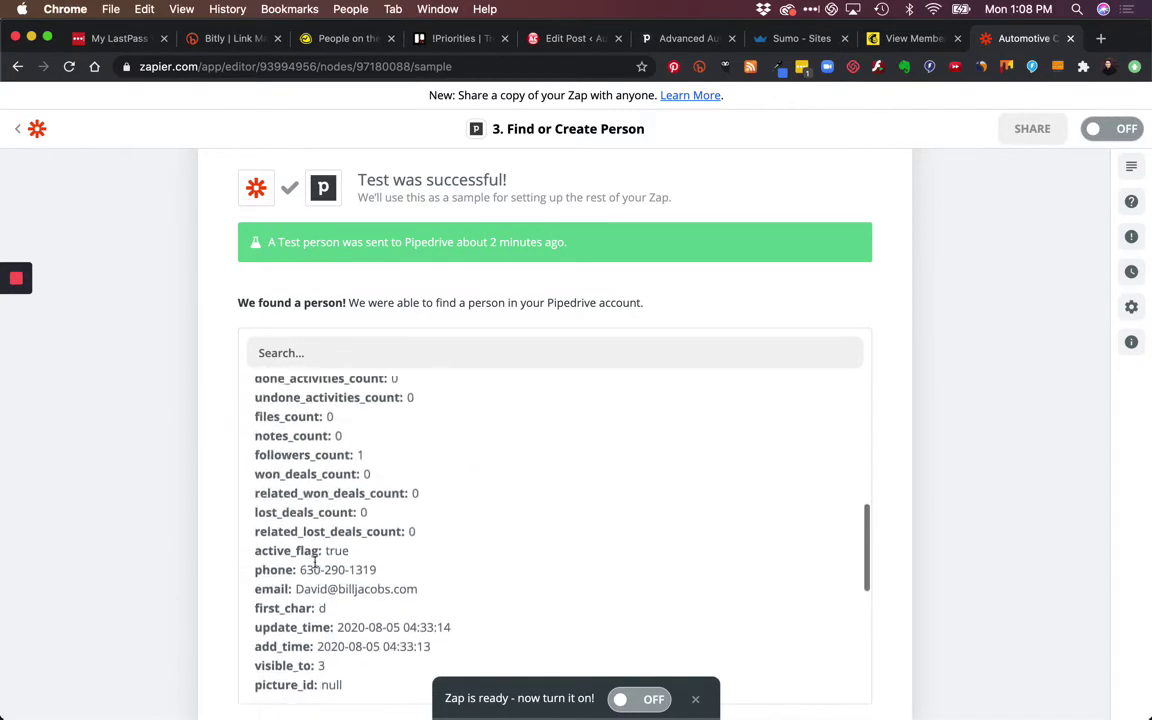
# - Close the person test result, open the Create Deal in Pipedrive step and show its app and action event
pyautogui.click(211, 501)
pyautogui.scroll(3, 247, 342)
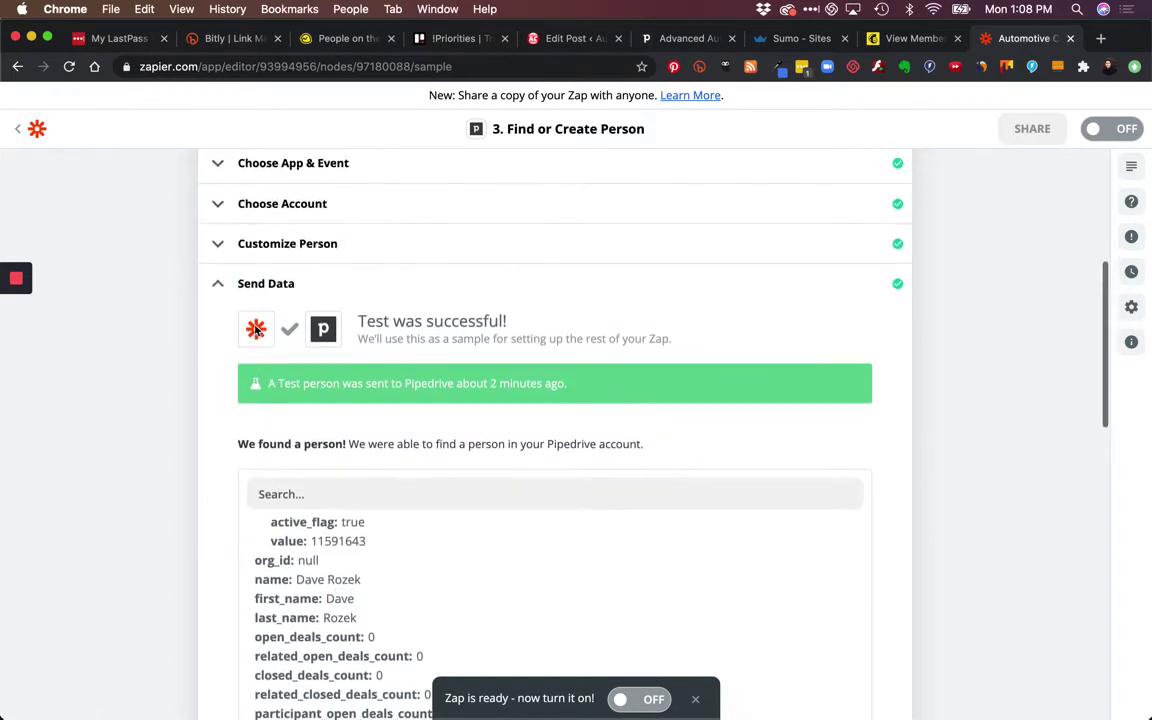
pyautogui.click(218, 283)
pyautogui.click(551, 421)
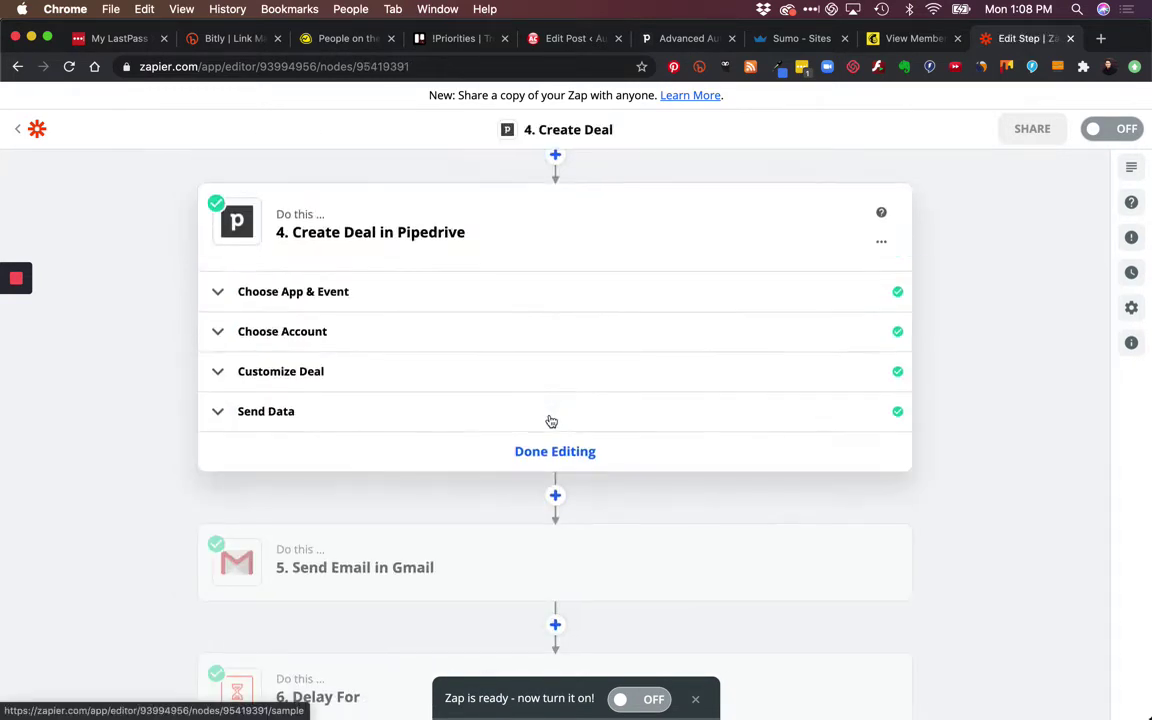
pyautogui.click(318, 281)
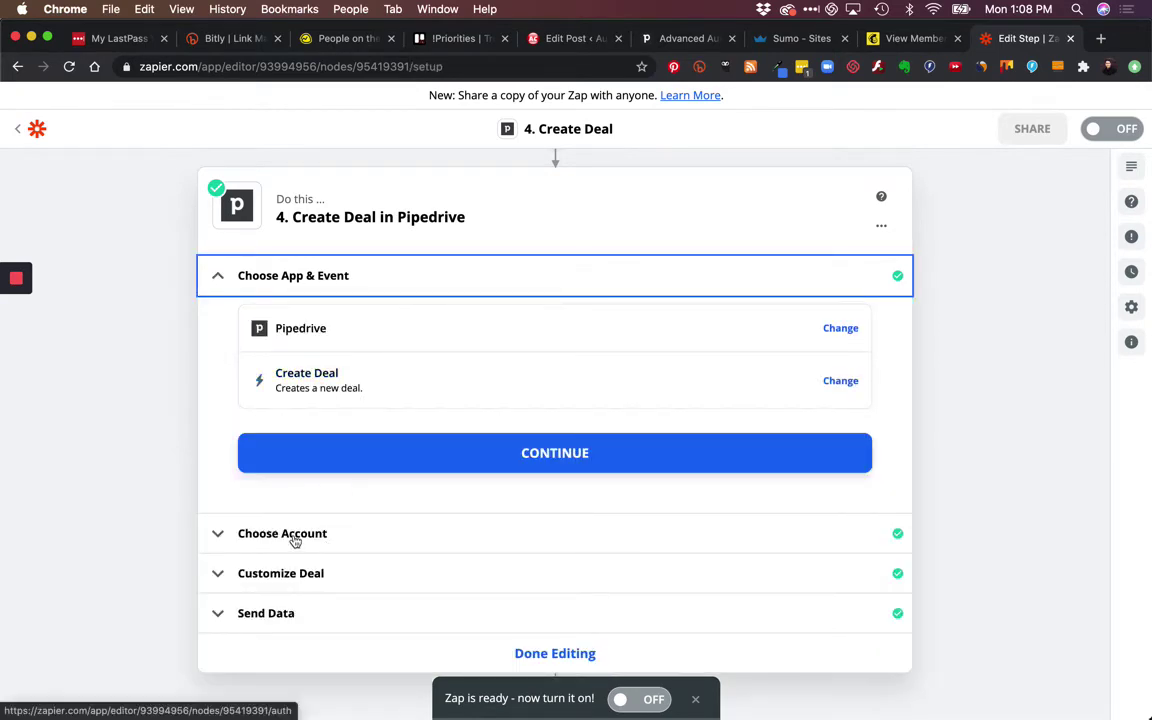
# - Open the Customize Deal settings and examine the title, status, stage and owner fields
pyautogui.click(319, 580)
pyautogui.scroll(-5, 485, 554)
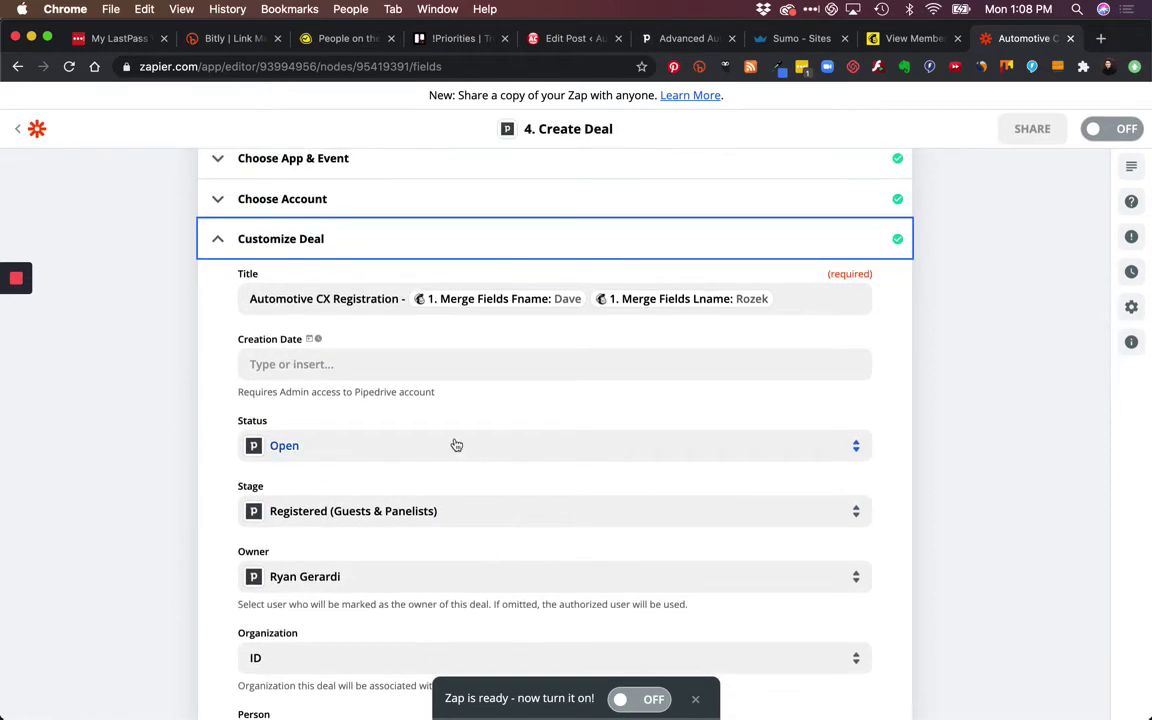
pyautogui.tripleClick(346, 299)
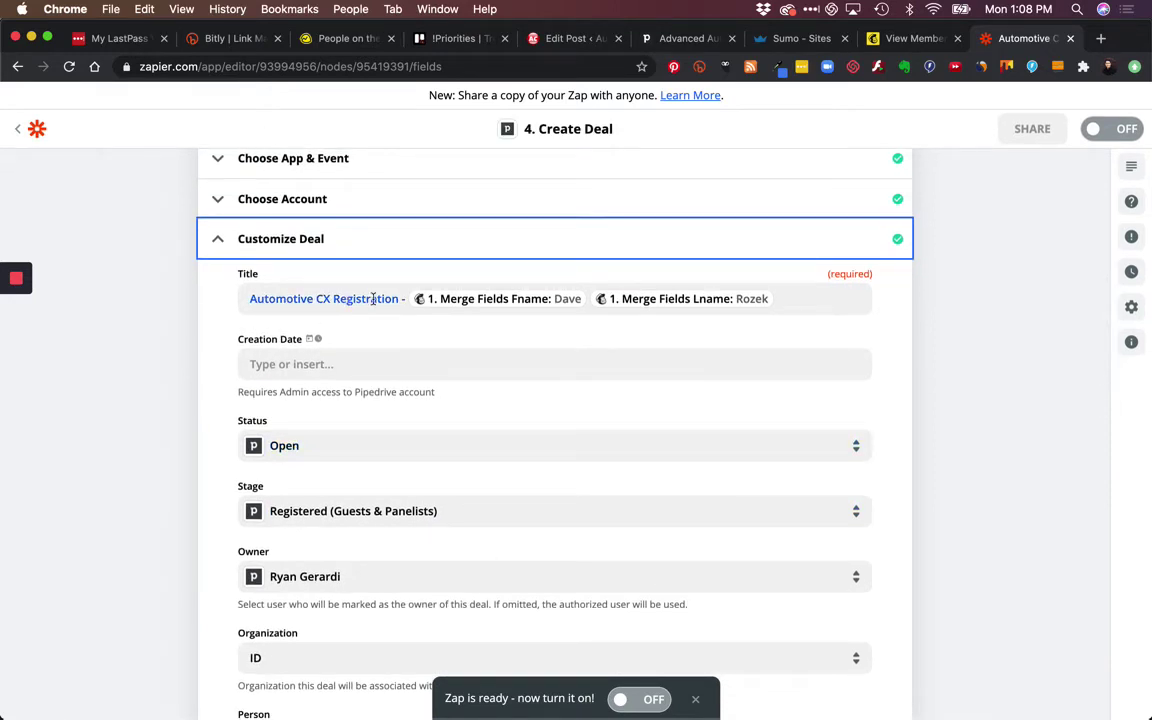
pyautogui.click(552, 339)
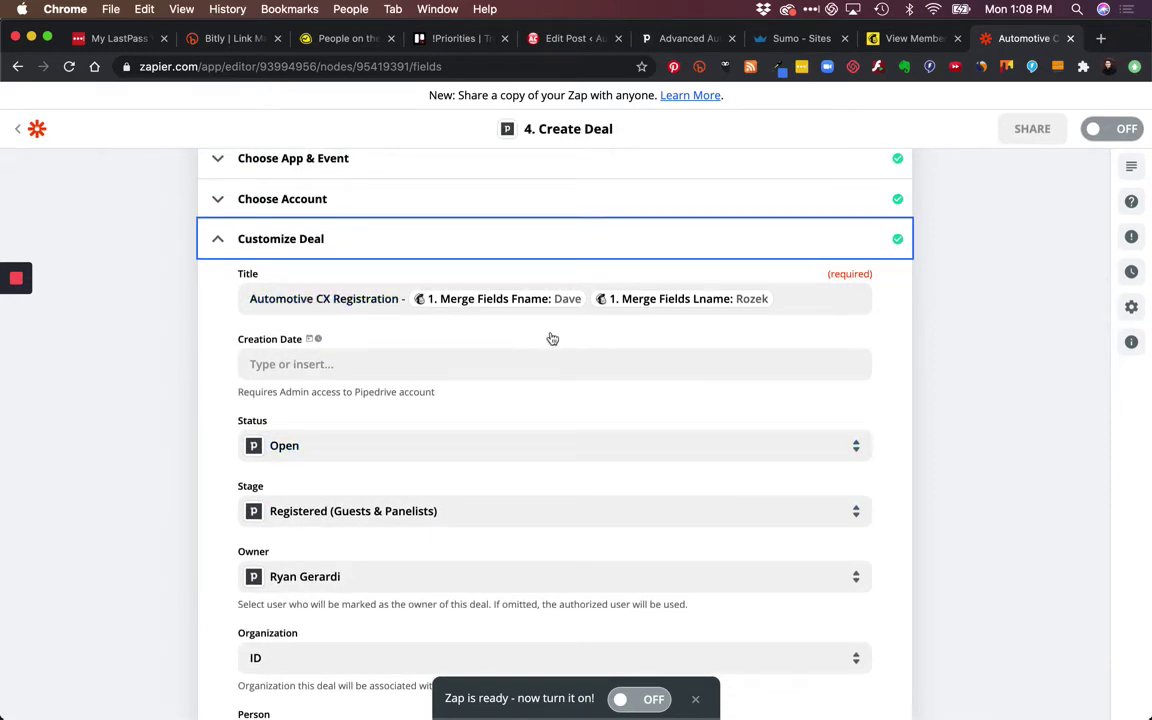
pyautogui.click(810, 298)
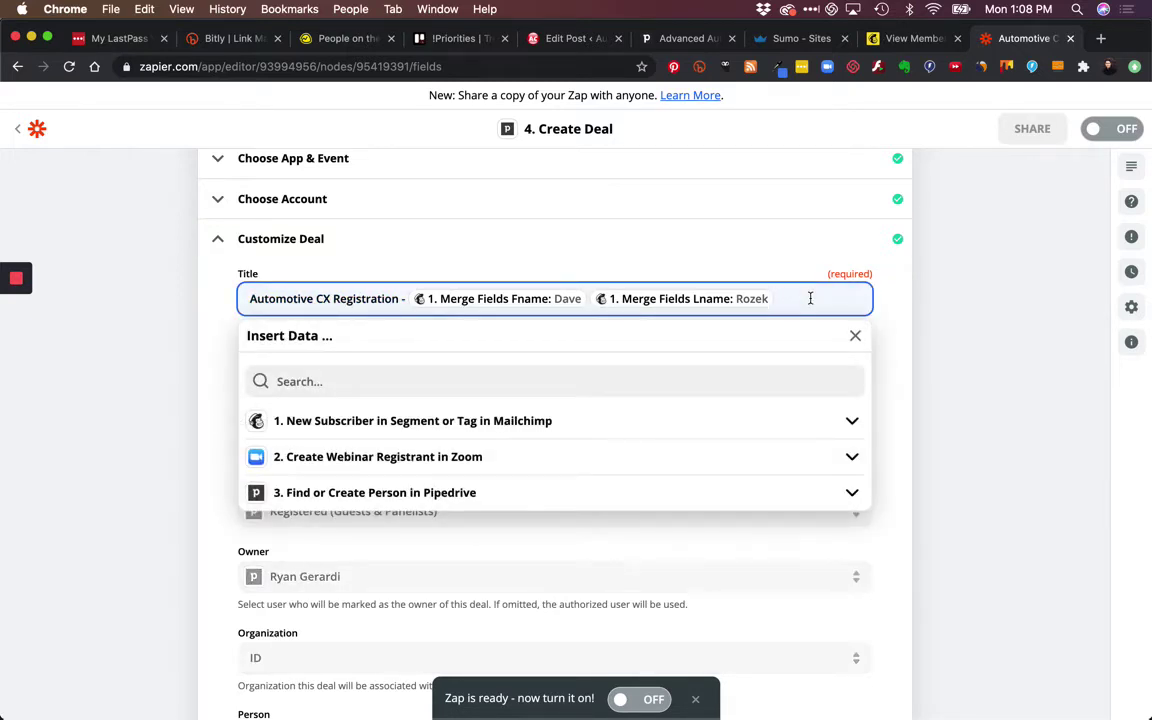
pyautogui.click(206, 373)
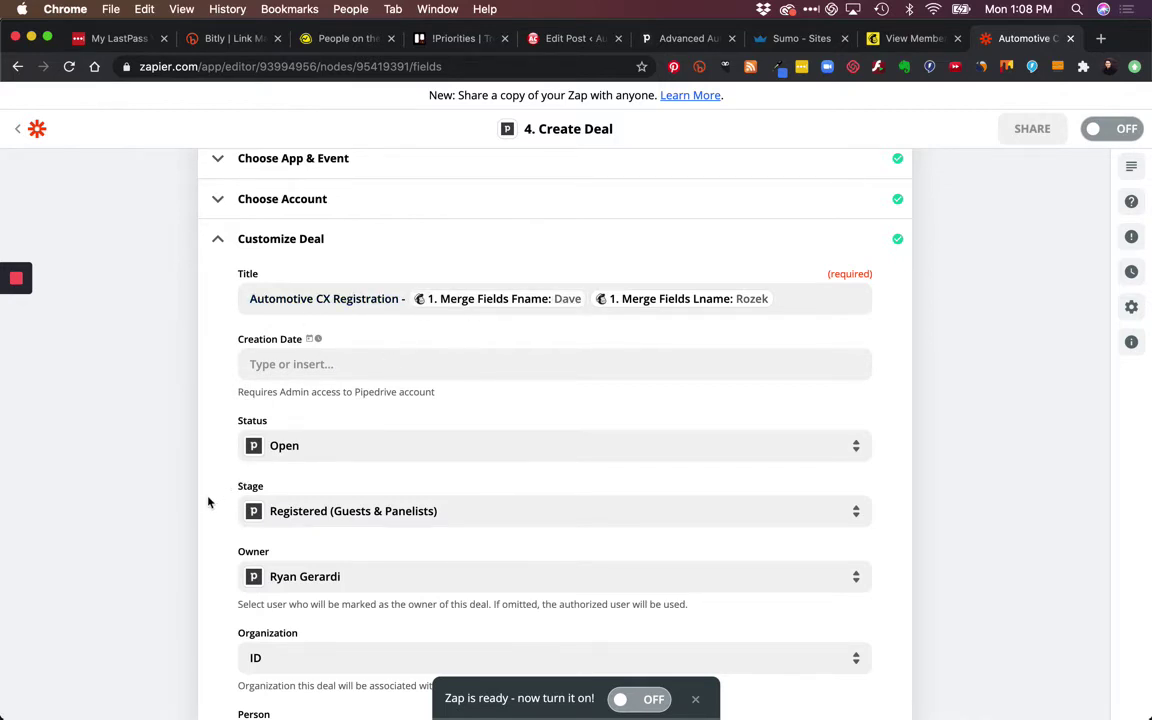
pyautogui.scroll(-3, 210, 500)
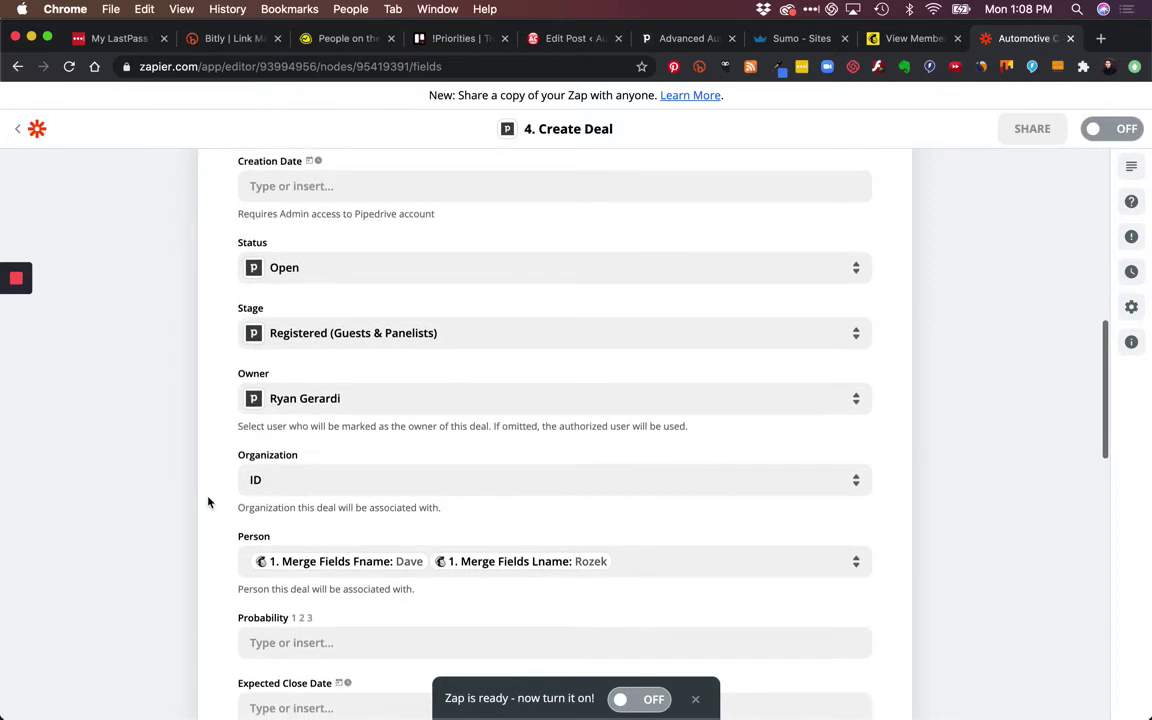
# - Search the custom data for the deal's Organization field with "ID" and insert Org ID from the Find or Create Person step
pyautogui.click(294, 481)
pyautogui.write('ID')
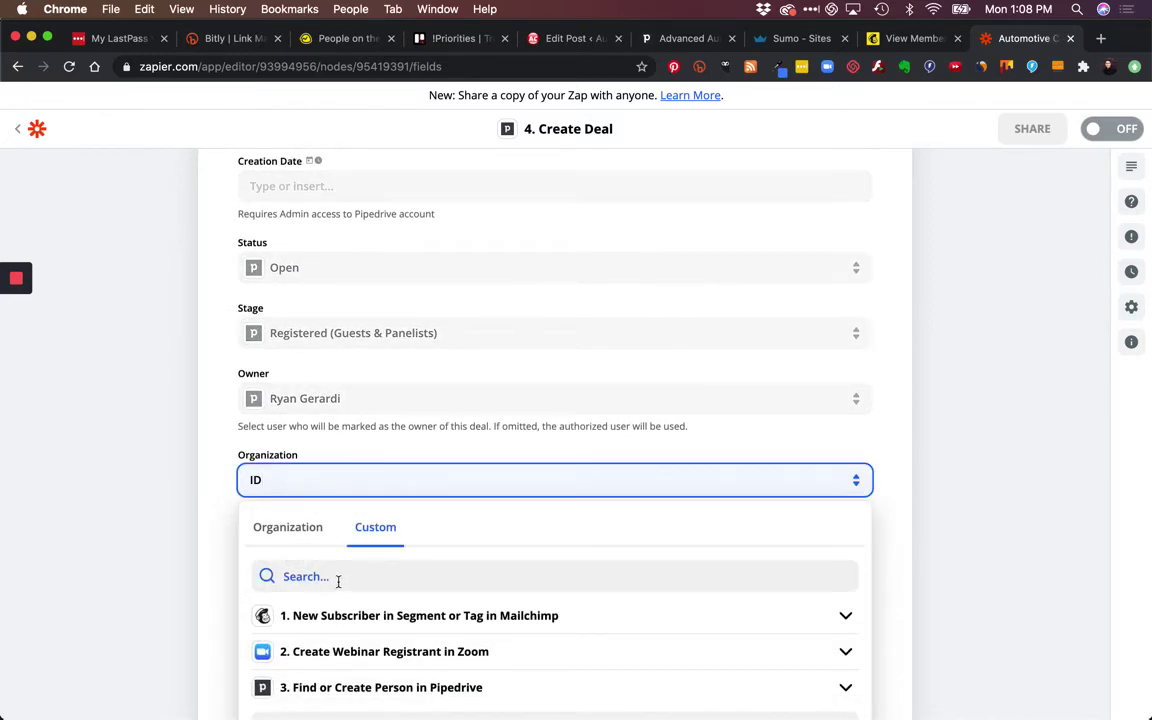
pyautogui.click(337, 578)
pyautogui.write('ID')
pyautogui.scroll(-2, 342, 501)
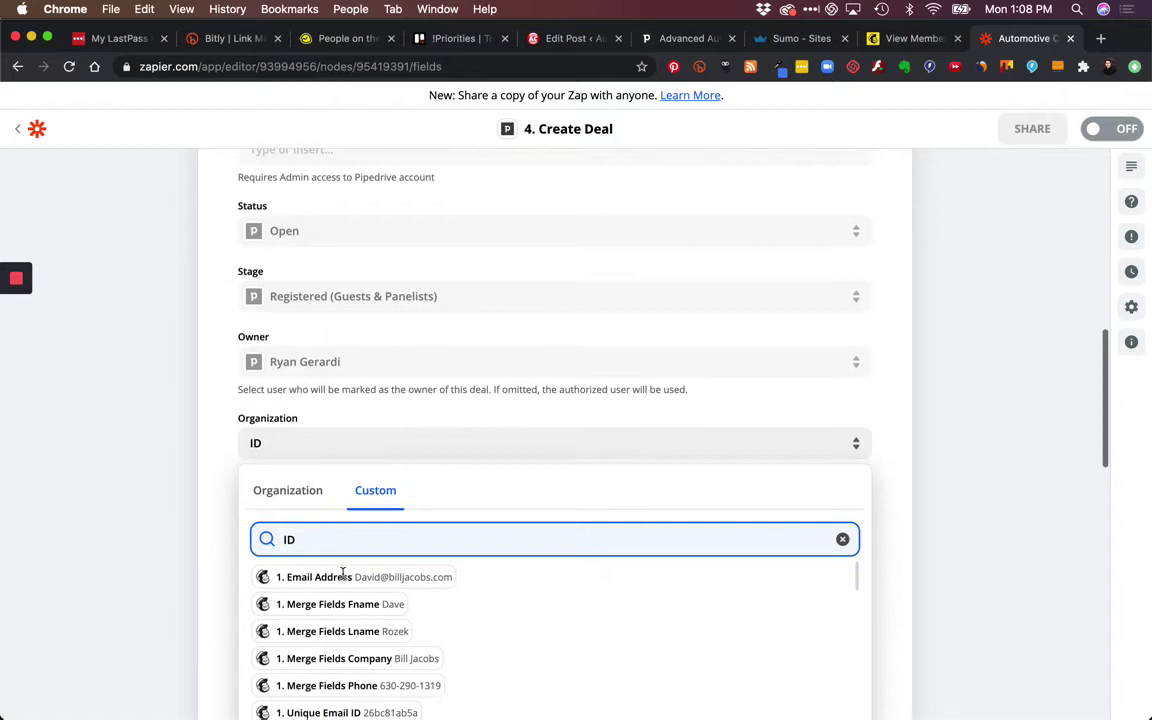
pyautogui.scroll(-3, 334, 506)
pyautogui.scroll(-5, 333, 580)
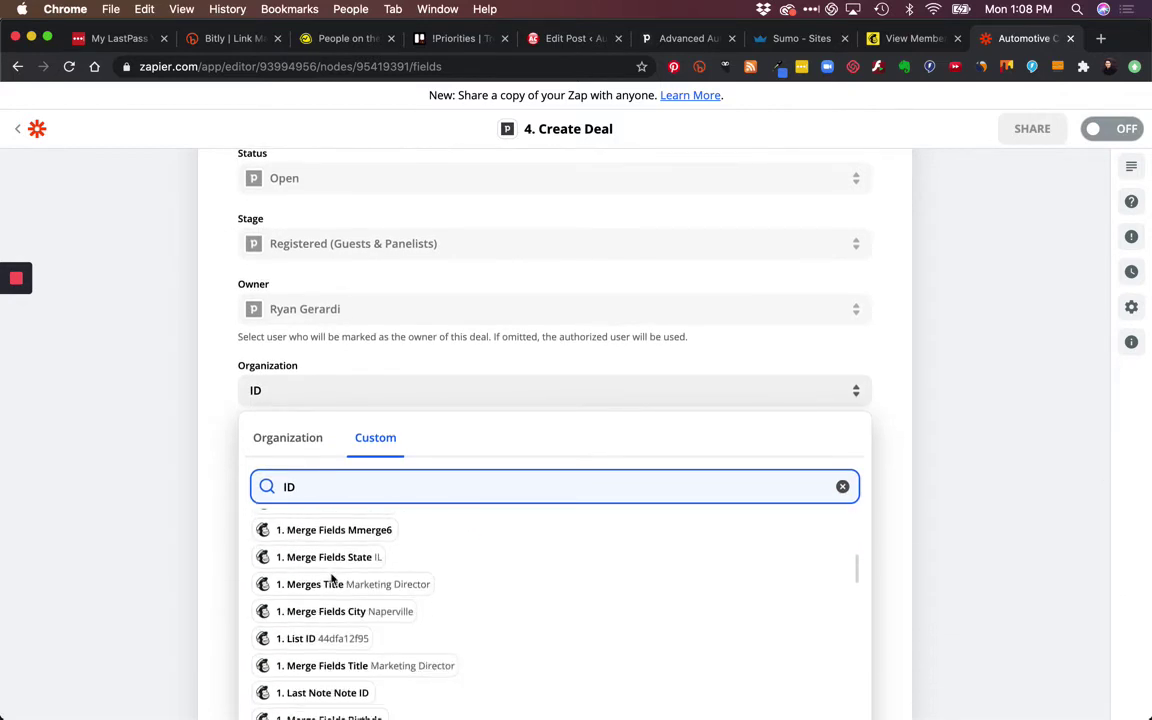
pyautogui.scroll(-4, 333, 580)
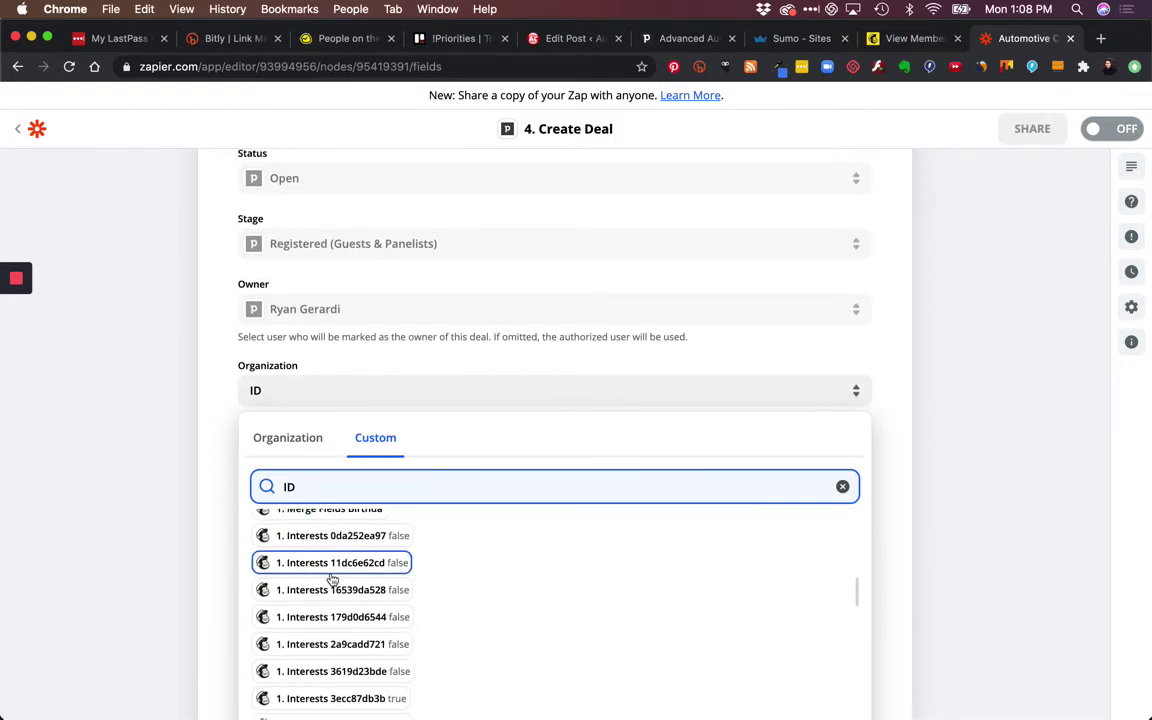
pyautogui.scroll(-10, 333, 580)
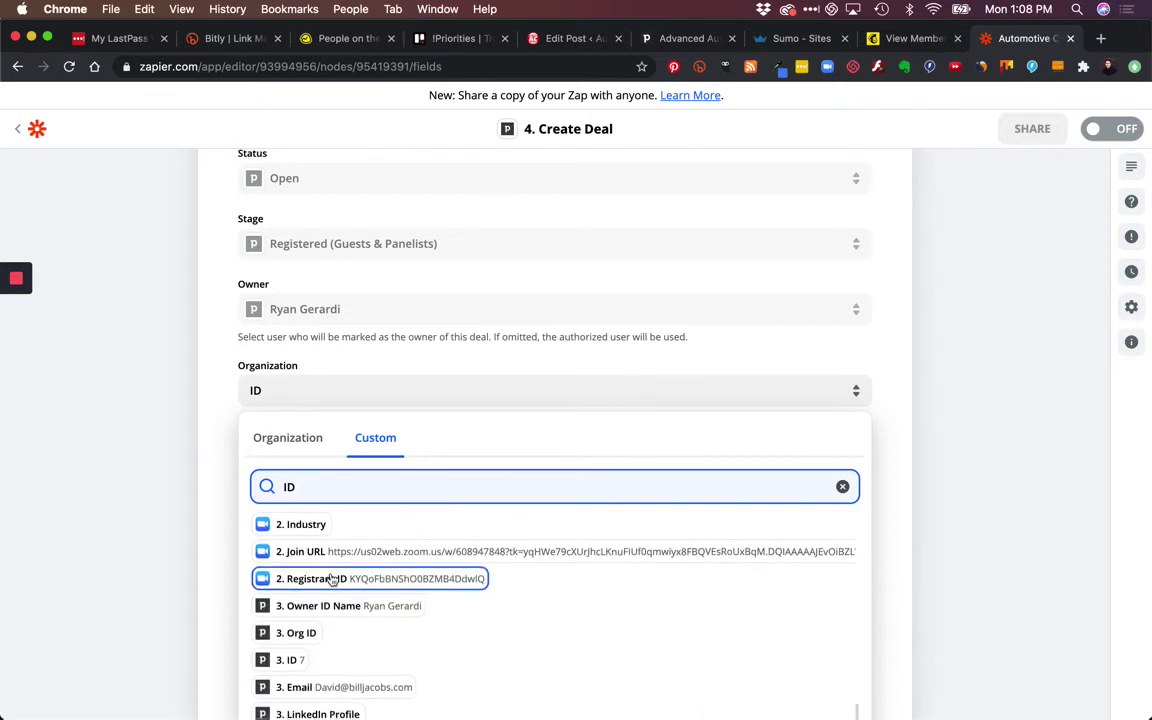
pyautogui.scroll(-2, 360, 590)
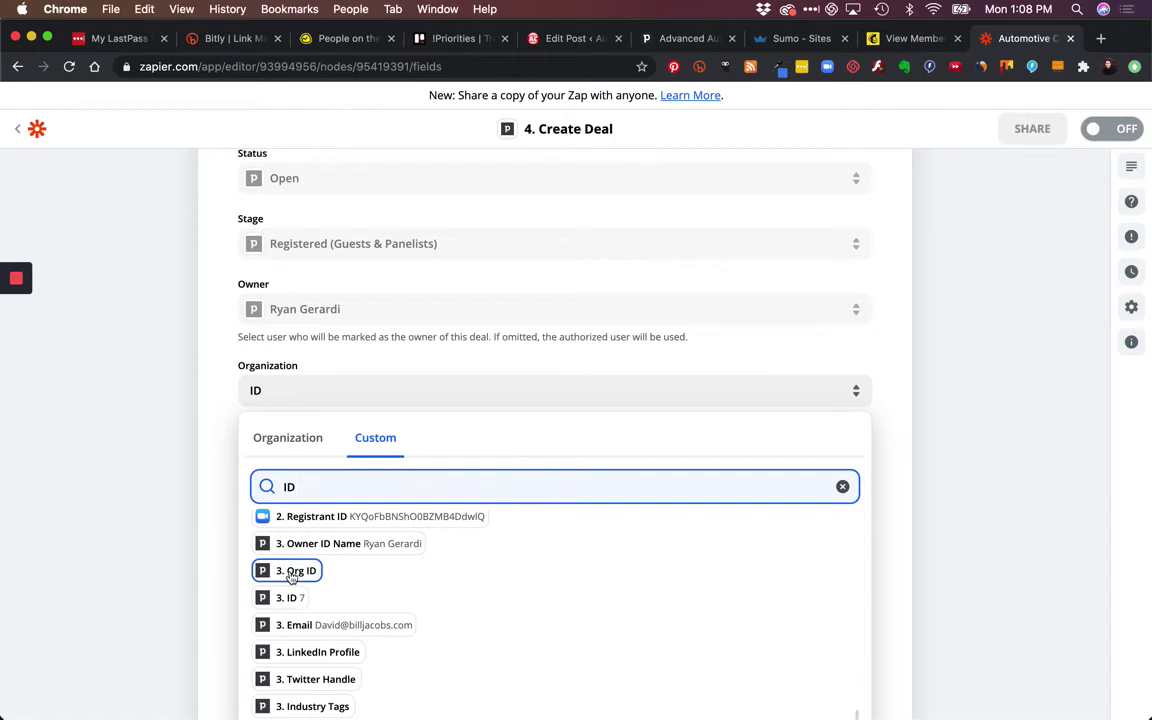
pyautogui.click(291, 572)
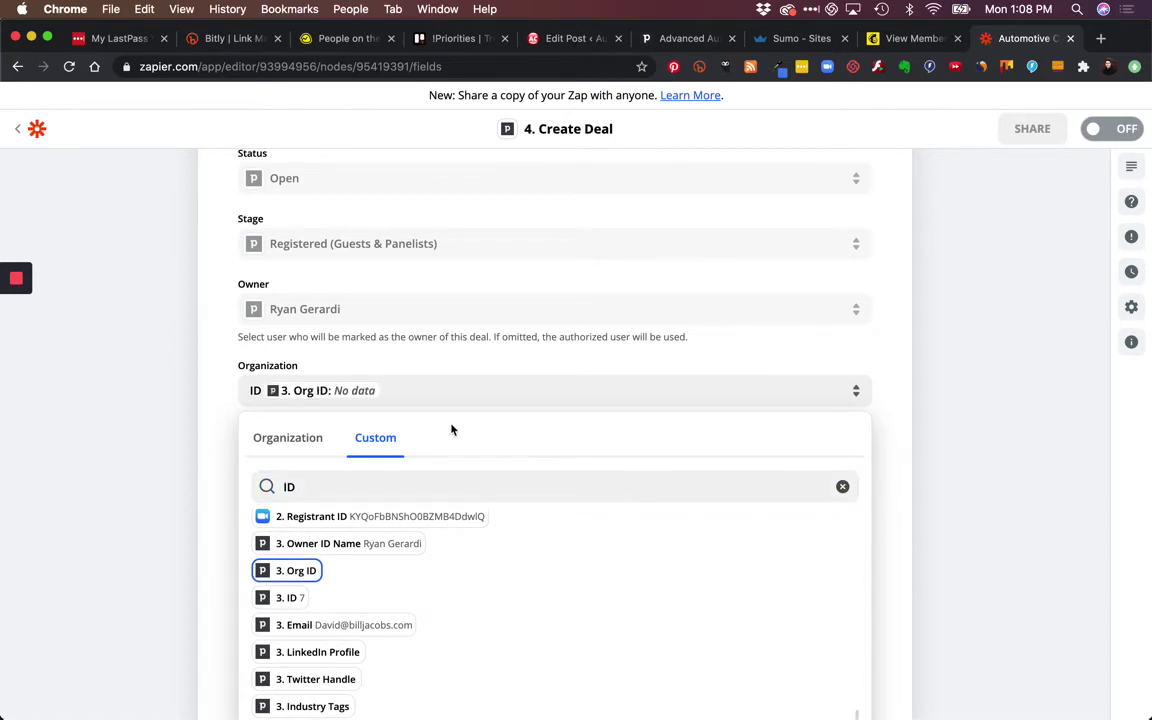
# - Remove the plain text "ID" in front of the Org ID value in the Organization field and close its value list
pyautogui.click(455, 393)
pyautogui.press('Home')
pyautogui.press('Delete')
pyautogui.press('Delete')
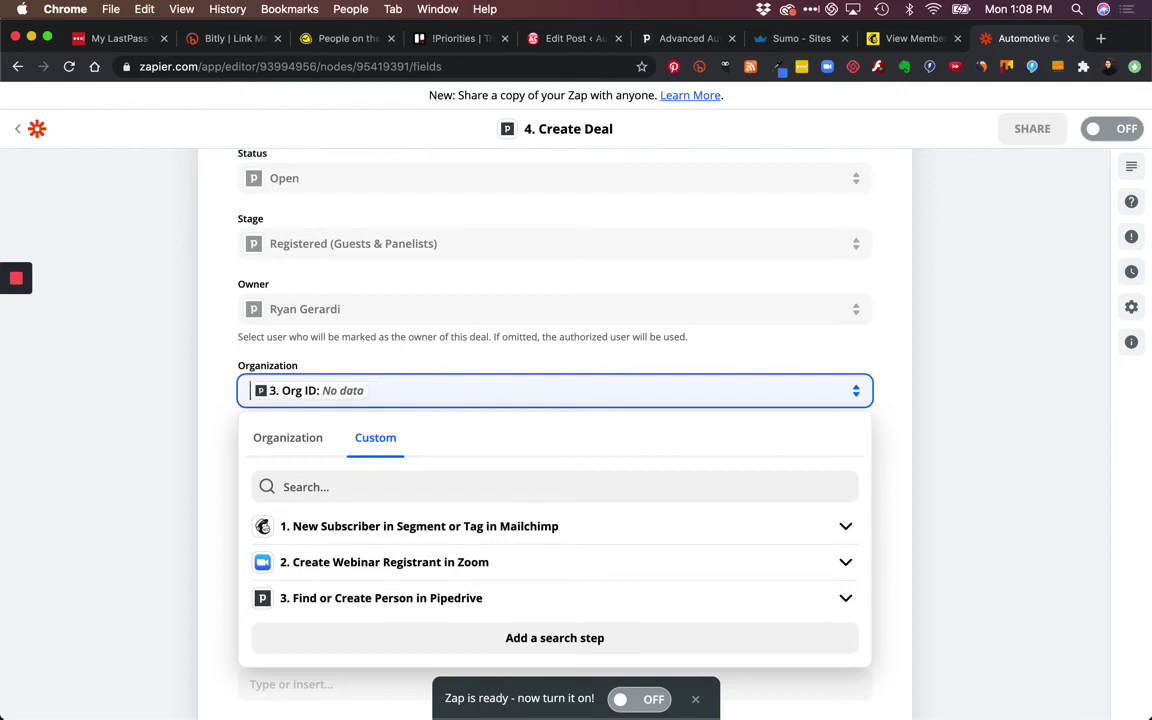
pyautogui.click(210, 449)
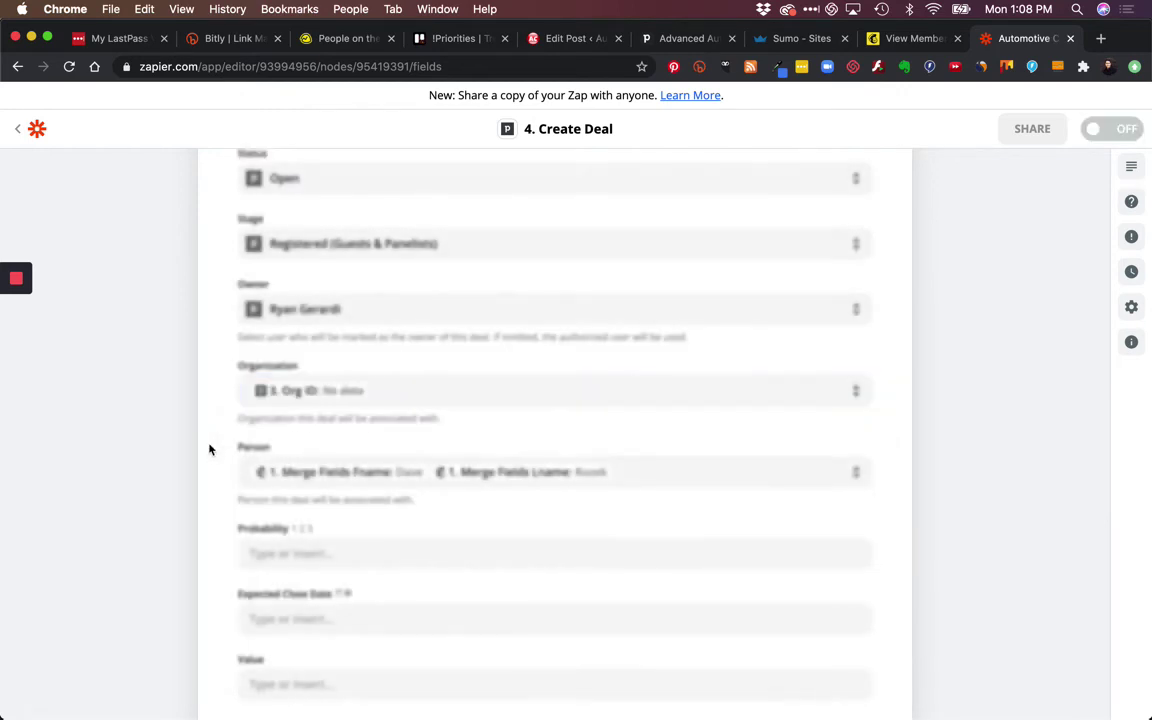
# - Clear the Mailchimp first name and last name merge fields from the deal's Person field
pyautogui.scroll(-1, 210, 449)
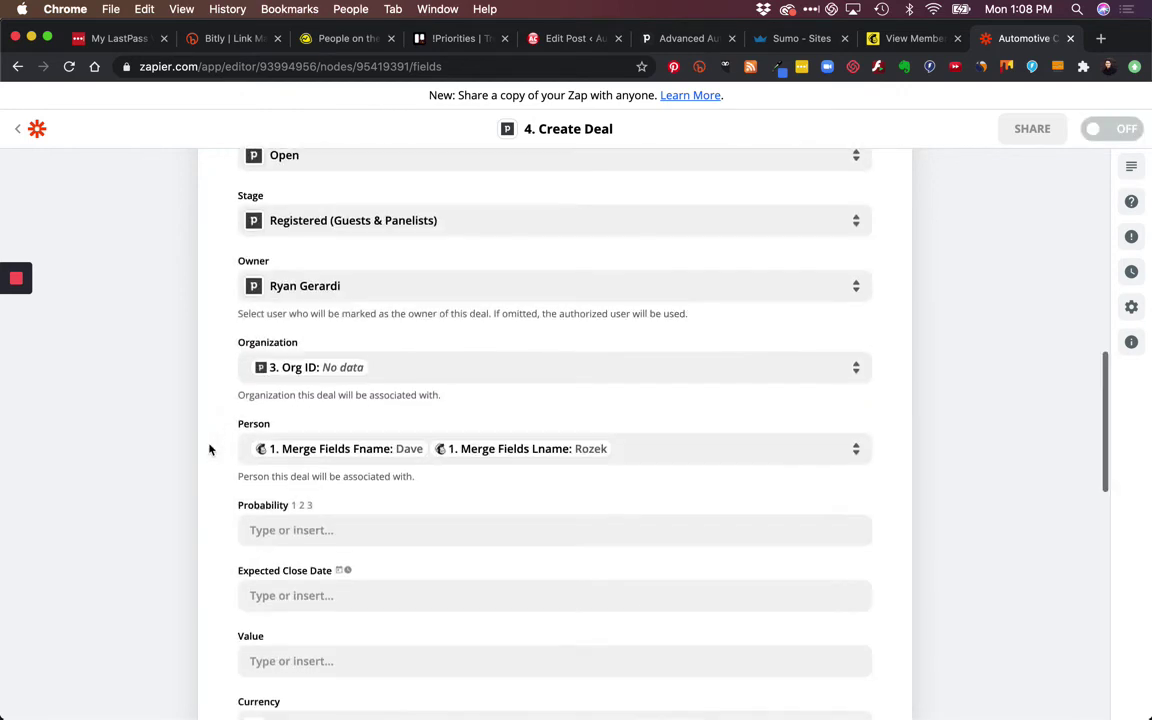
pyautogui.click(675, 448)
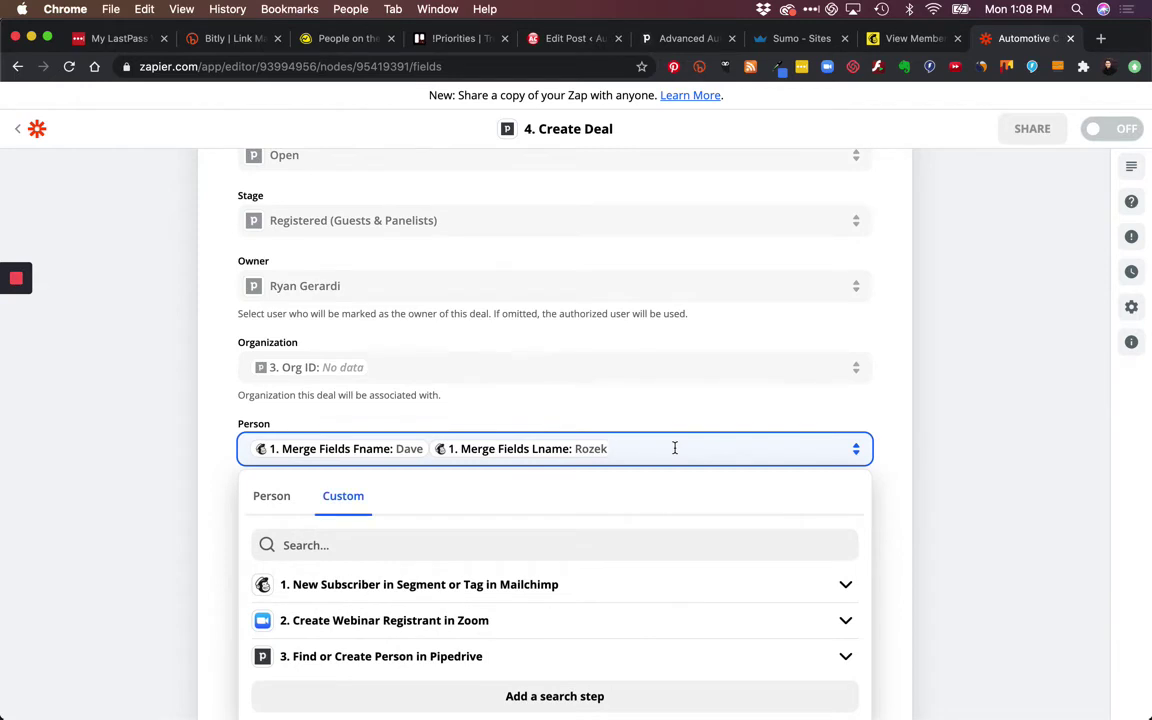
pyautogui.press('BackSpace')
pyautogui.press('BackSpace')
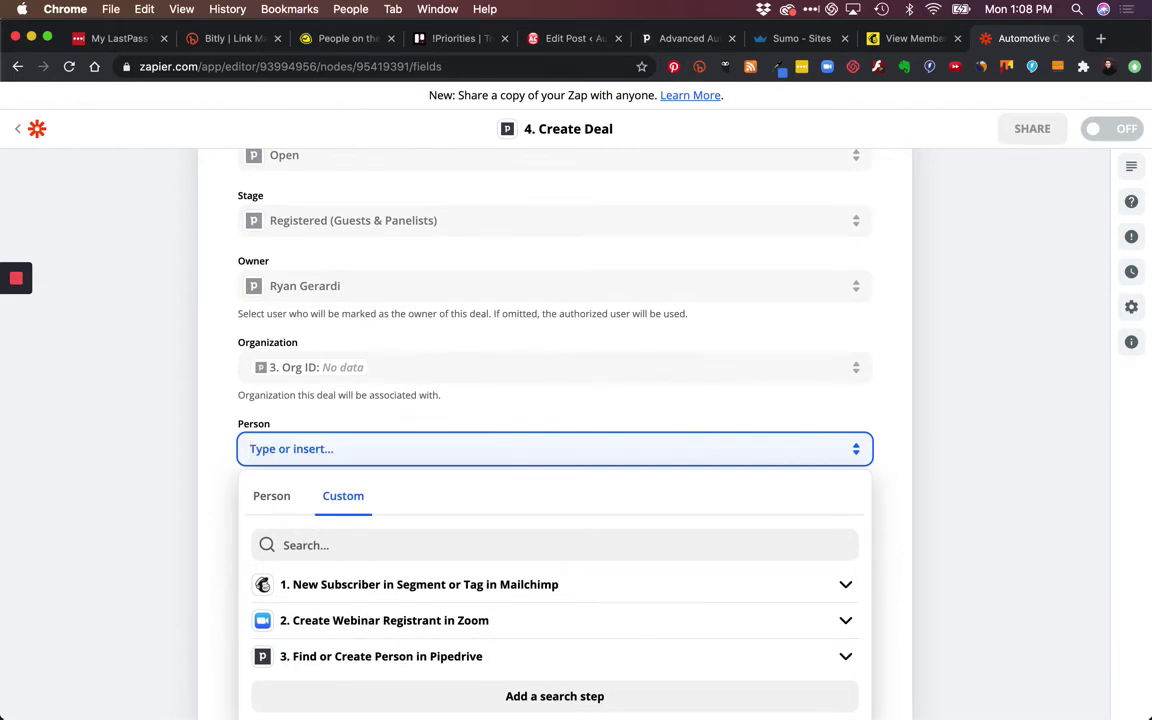
# - Search the Person field's custom data for "ID" and insert the ID from the Find or Create Person step
pyautogui.click(550, 545)
pyautogui.write('ID')
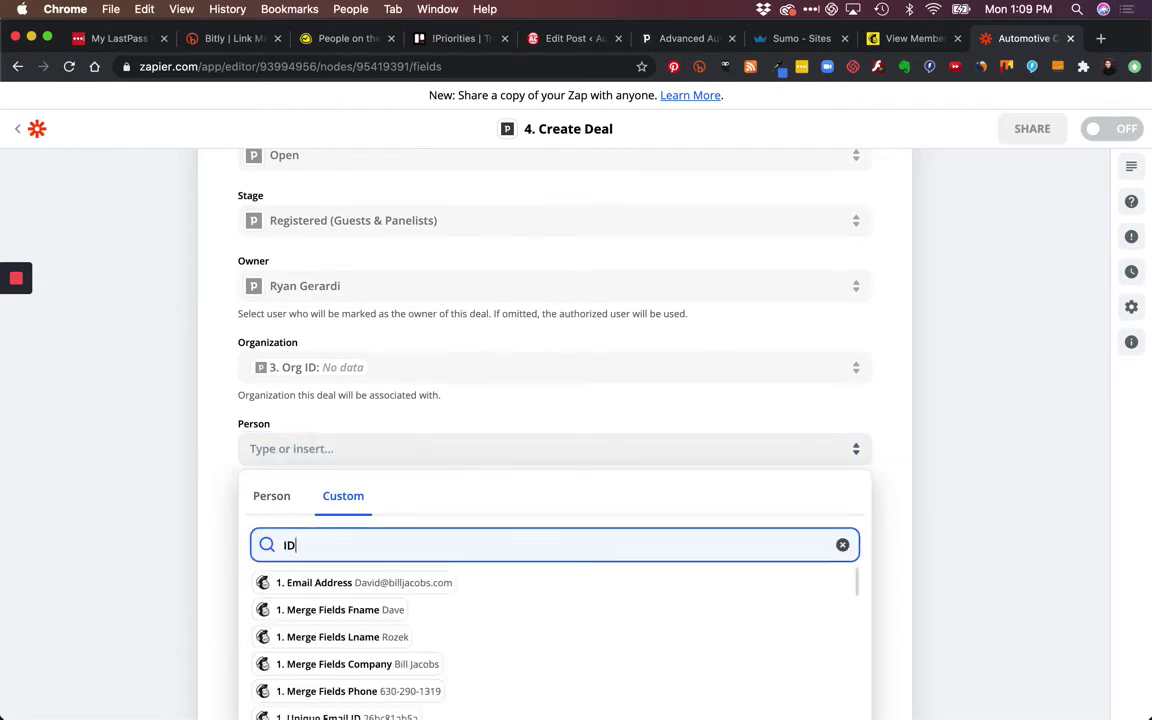
pyautogui.scroll(-3, 235, 618)
pyautogui.scroll(-10, 440, 555)
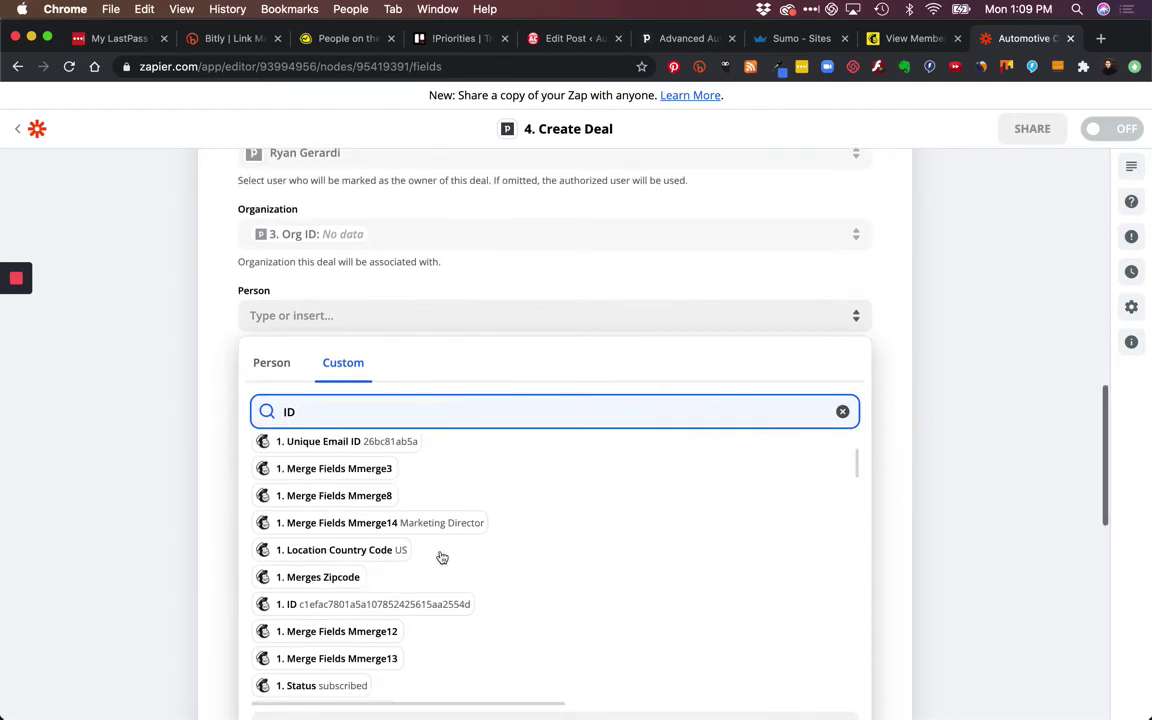
pyautogui.scroll(-15, 441, 556)
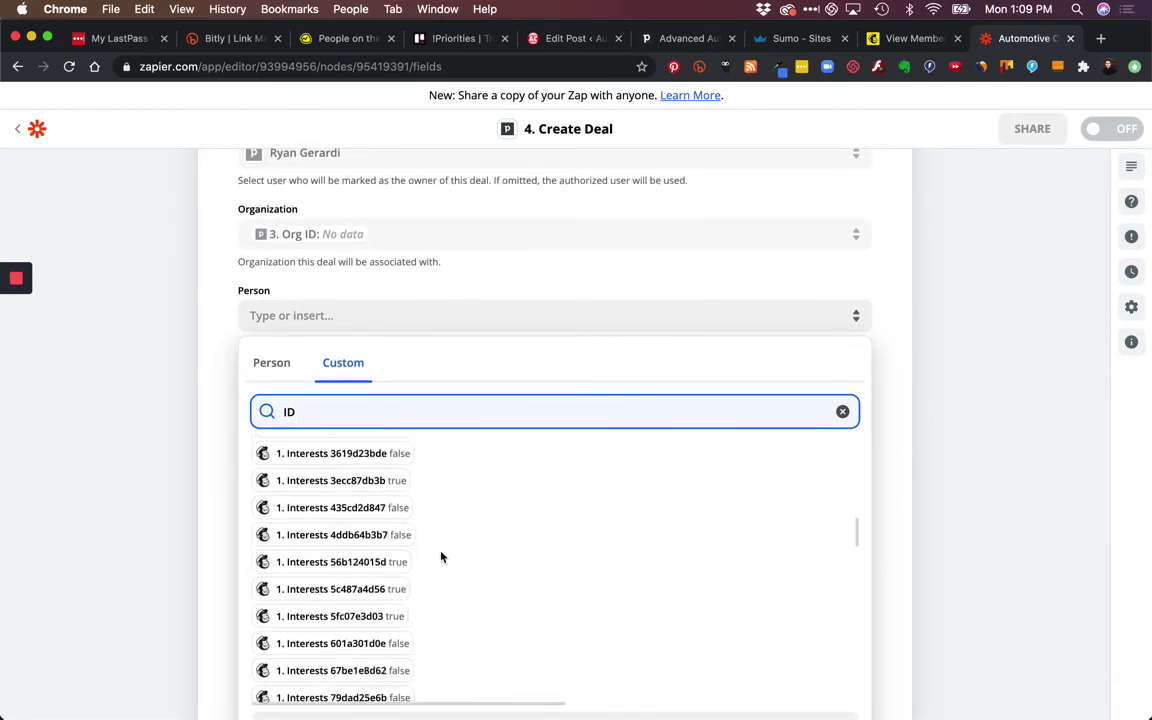
pyautogui.scroll(-15, 441, 556)
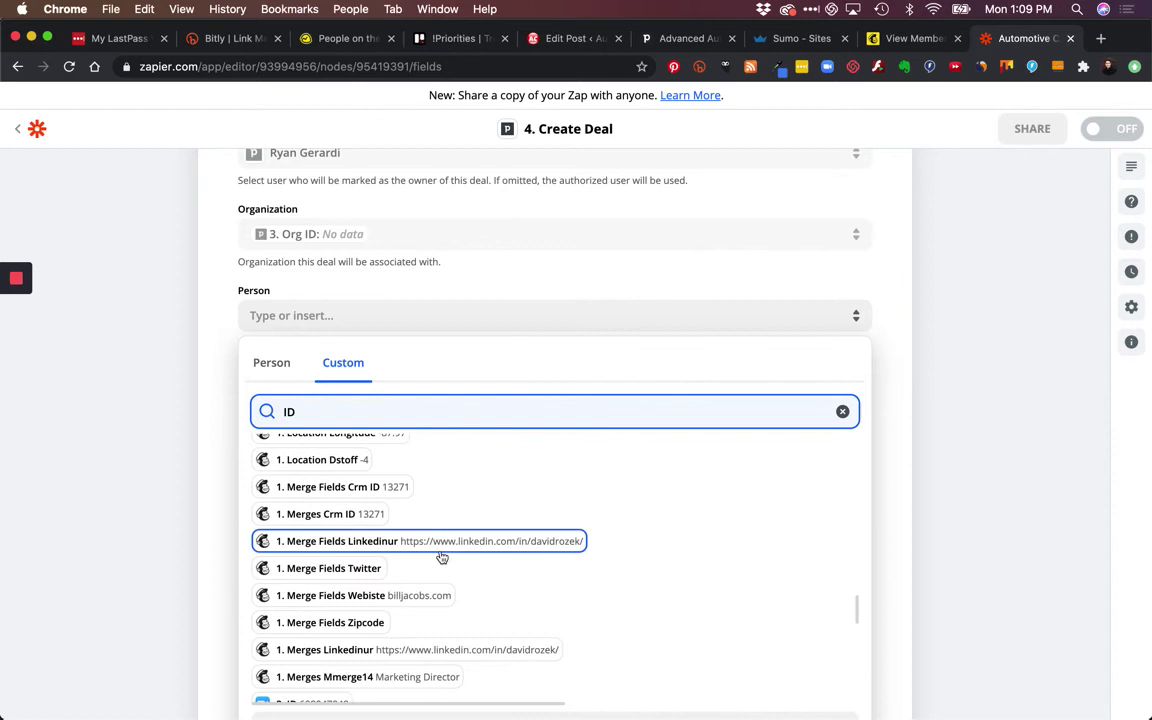
pyautogui.scroll(-3, 441, 557)
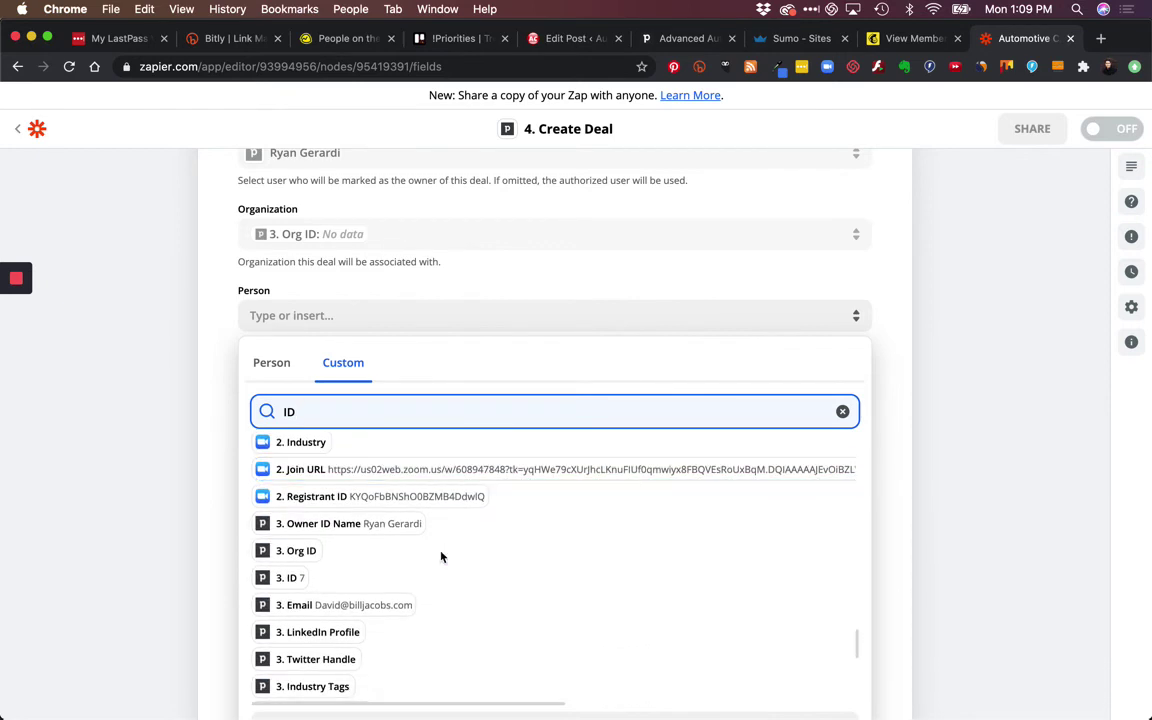
pyautogui.scroll(-1, 441, 556)
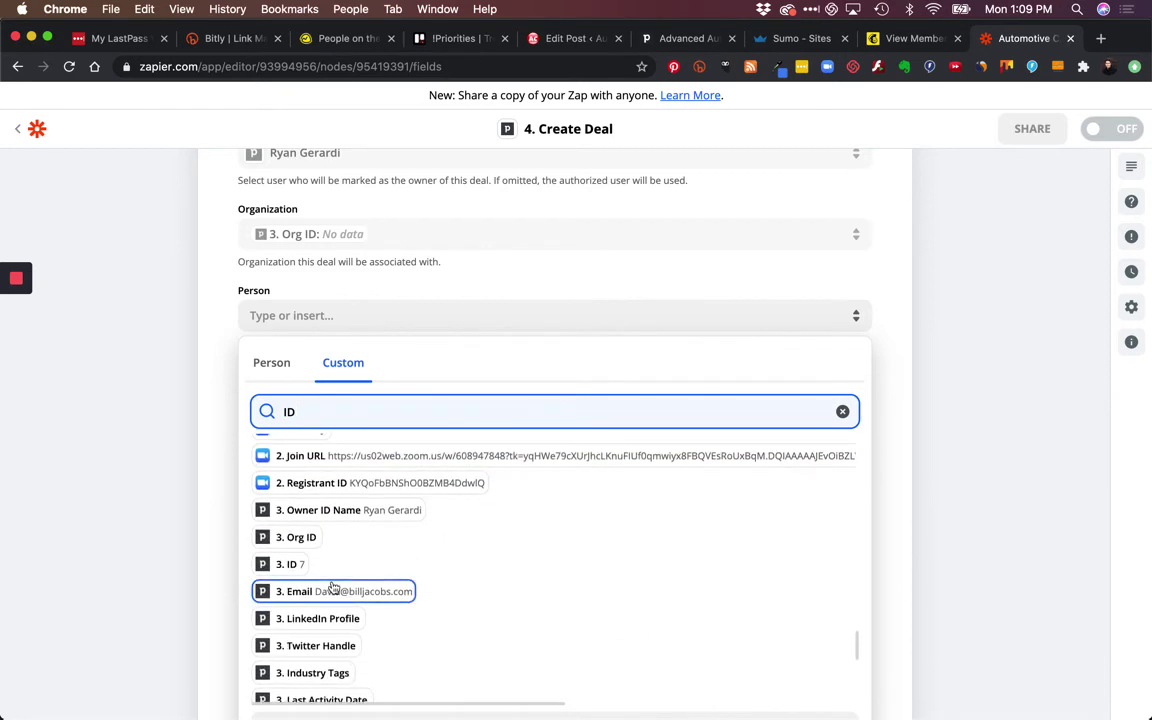
pyautogui.click(290, 564)
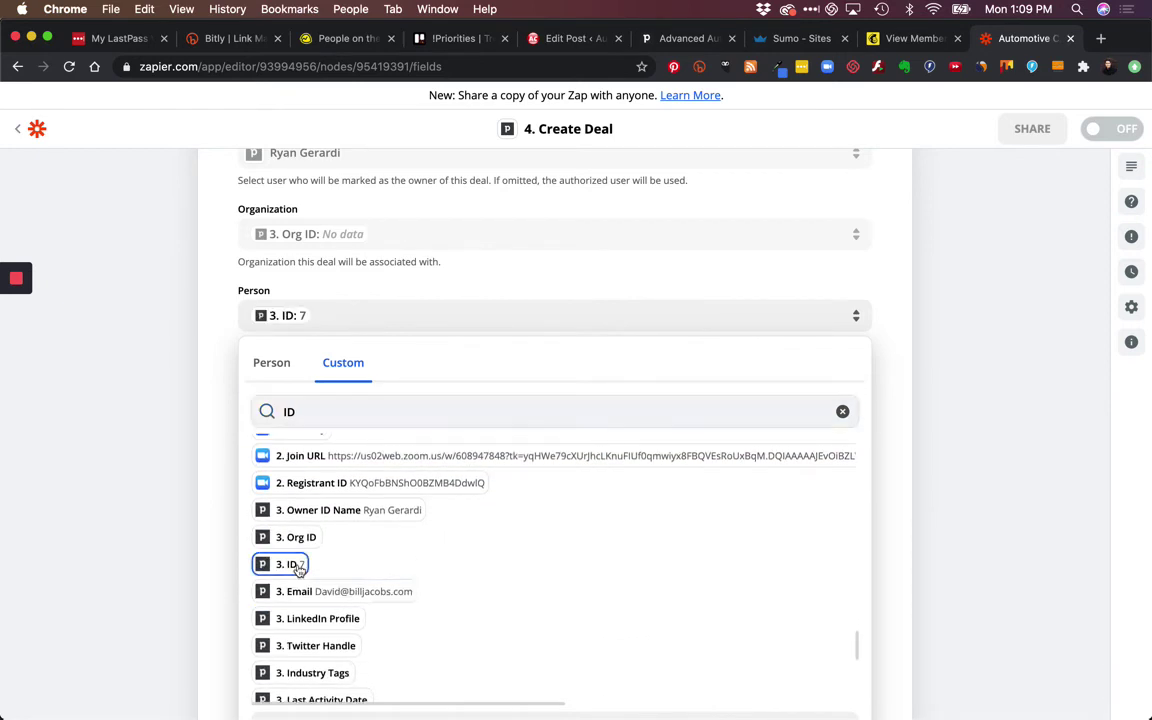
pyautogui.click(212, 493)
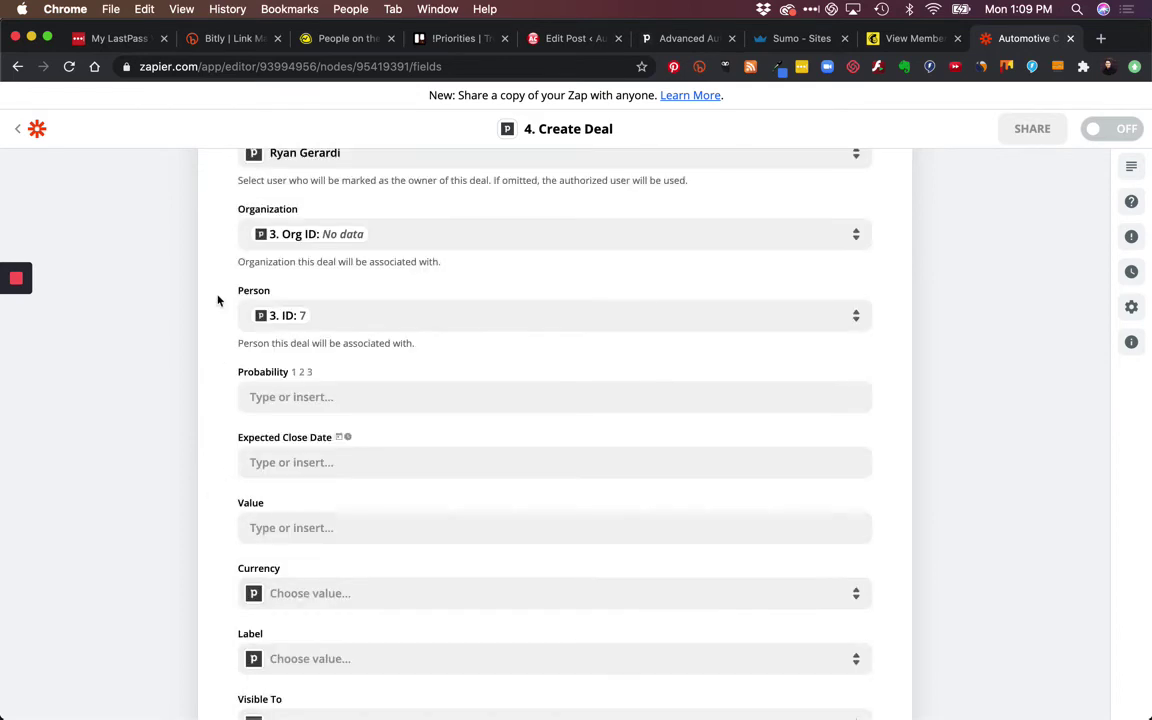
# - Check the deal's remaining fields down to Visible To and continue to the Send Data test
pyautogui.scroll(2, 218, 290)
pyautogui.scroll(-4, 226, 481)
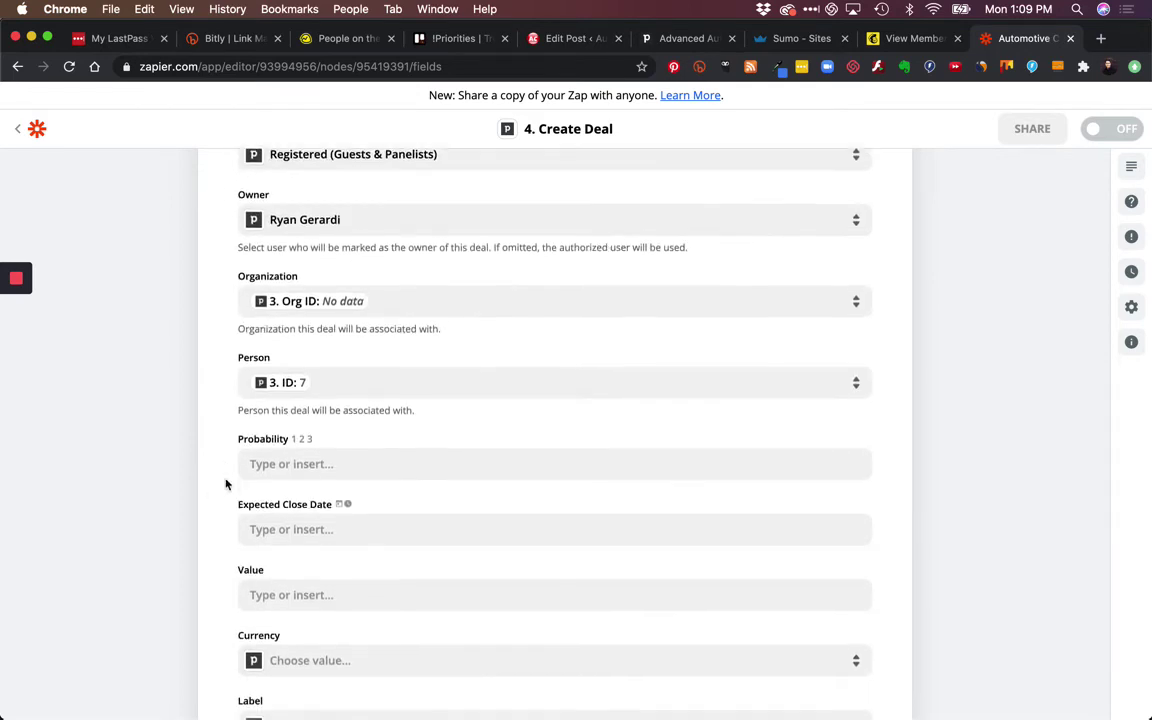
pyautogui.scroll(-1, 226, 484)
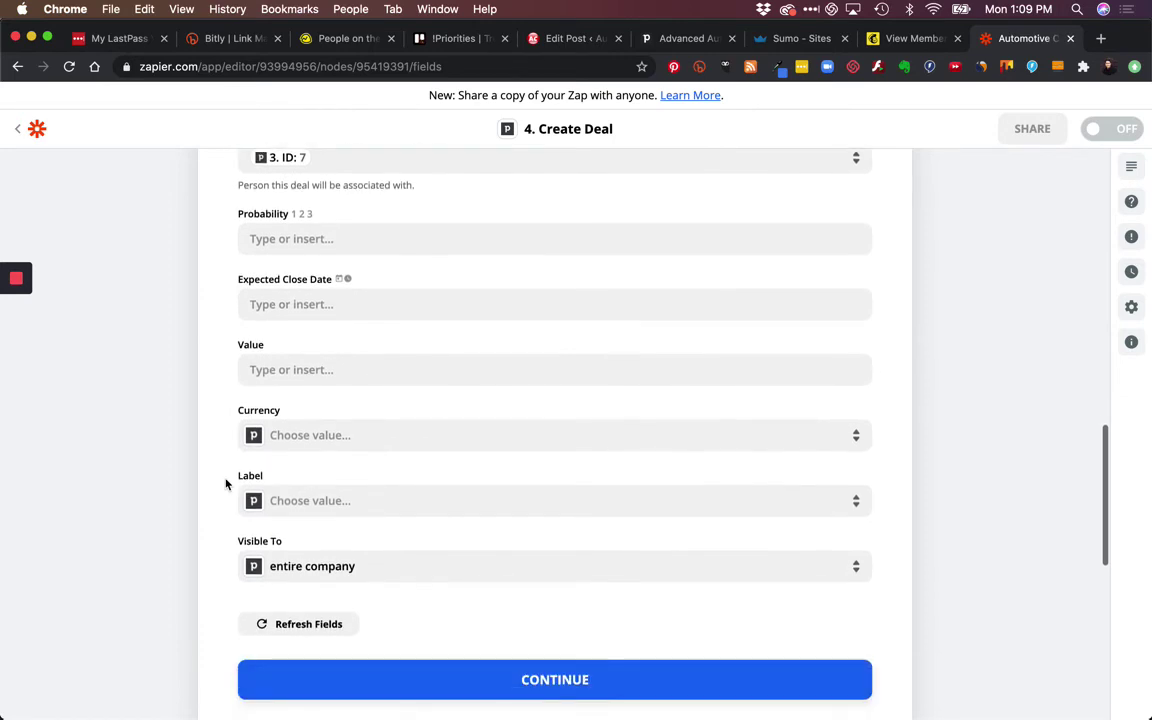
pyautogui.click(555, 676)
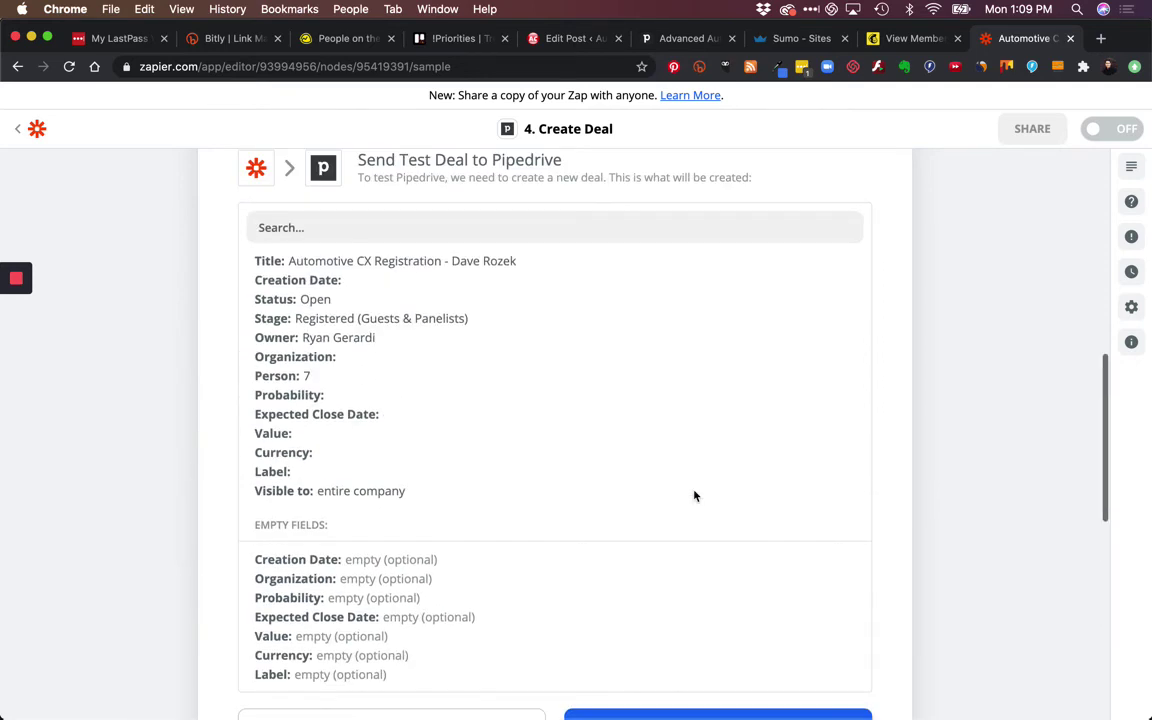
# - Review the test deal's field values, run the test that sends it to Pipedrive and continue
pyautogui.scroll(3, 690, 420)
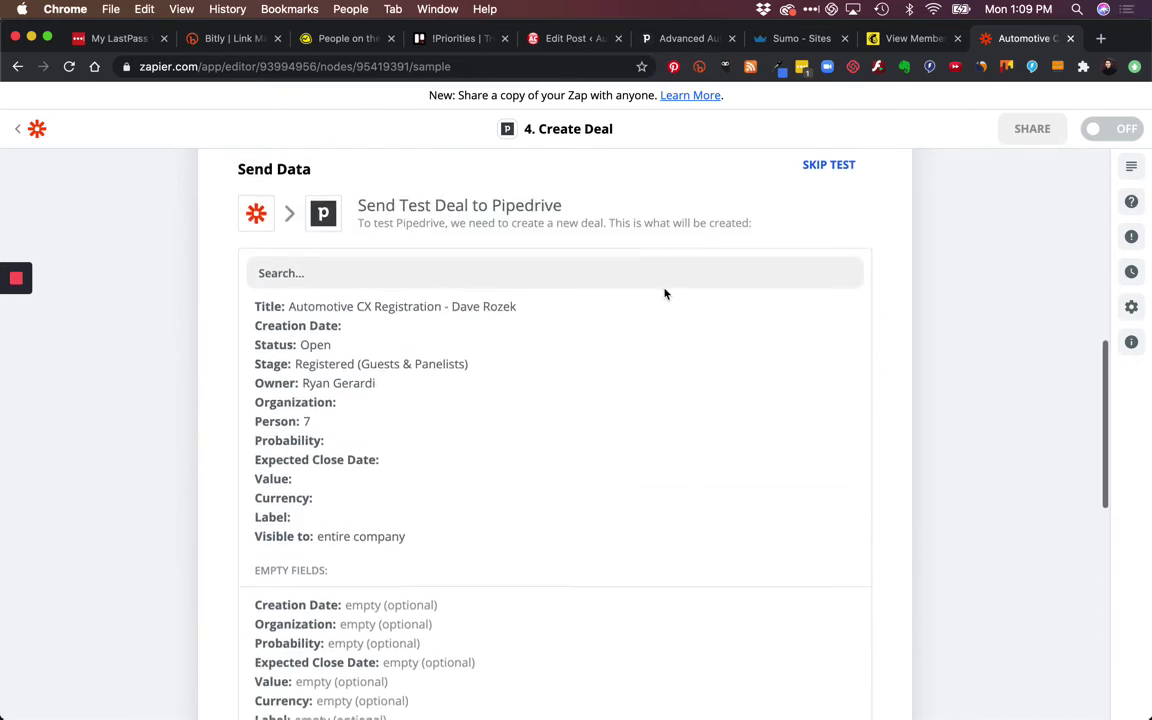
pyautogui.scroll(-4, 642, 483)
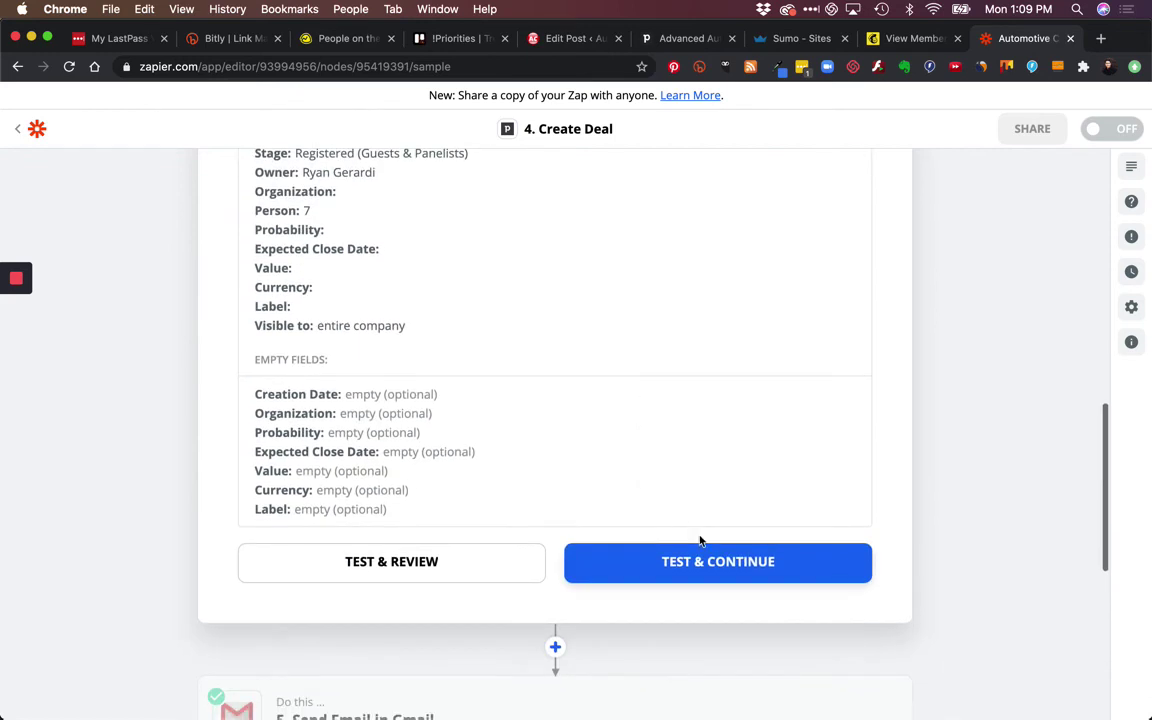
pyautogui.click(748, 571)
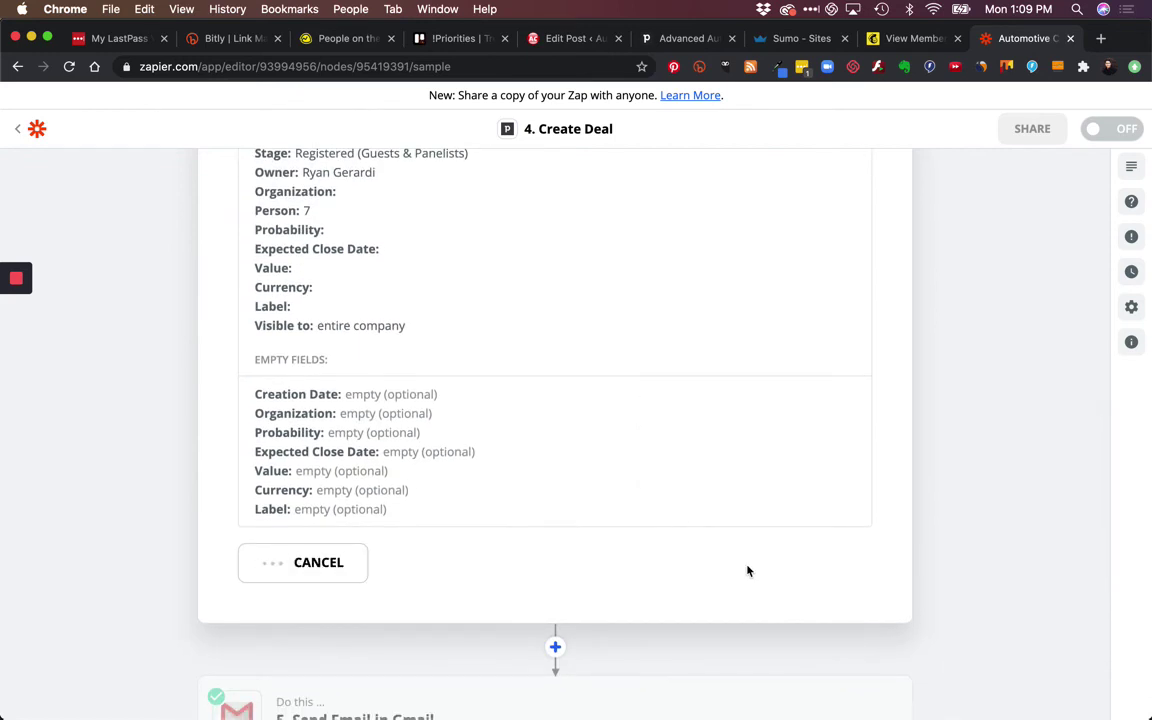
# - Switch to Pipedrive and open the new Automotive CX Registration deal in the pipeline's Registered stage
pyautogui.click(685, 38)
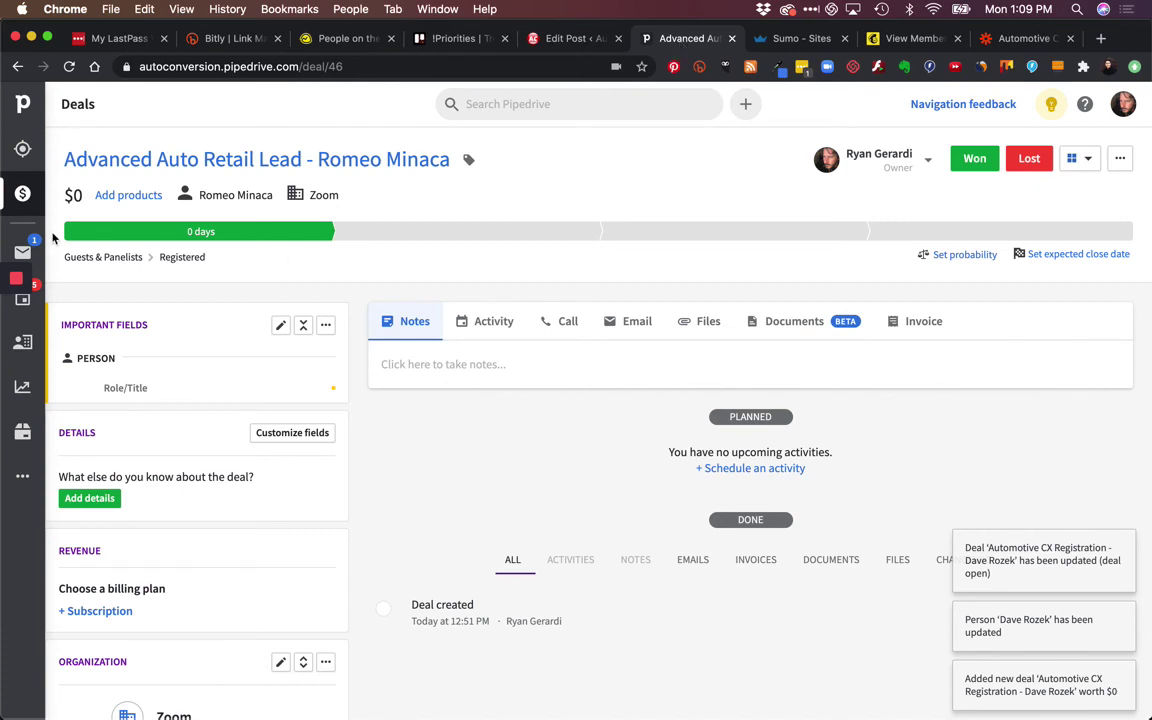
pyautogui.click(22, 192)
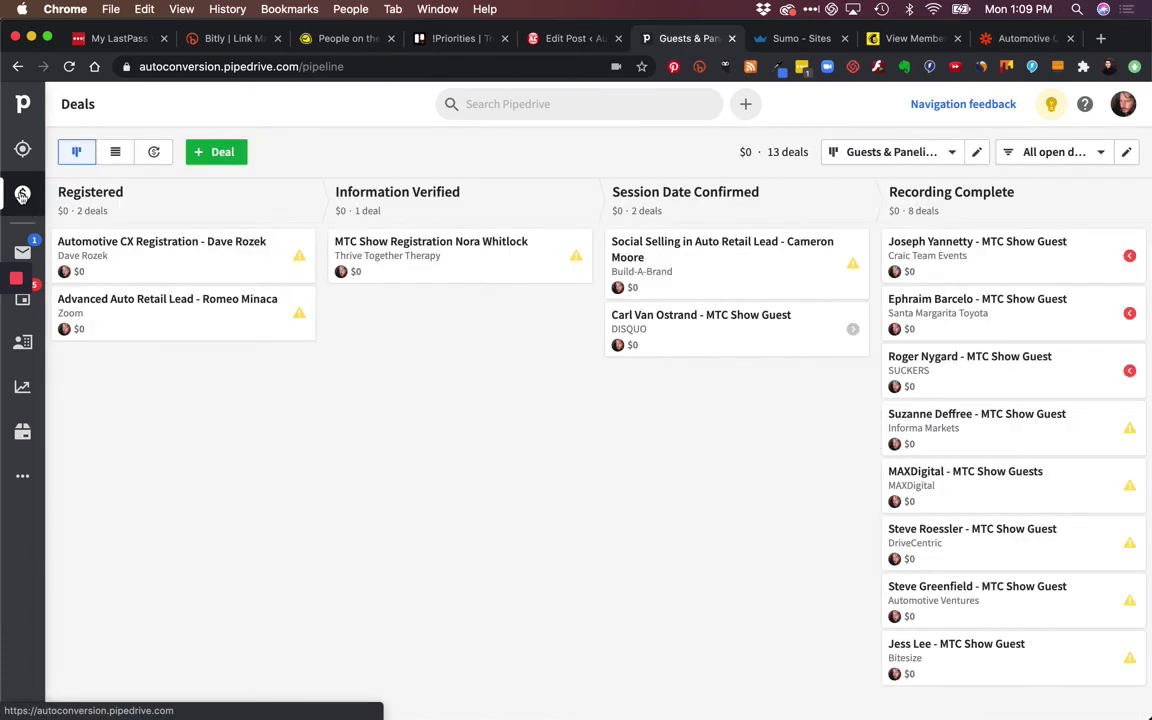
pyautogui.click(153, 247)
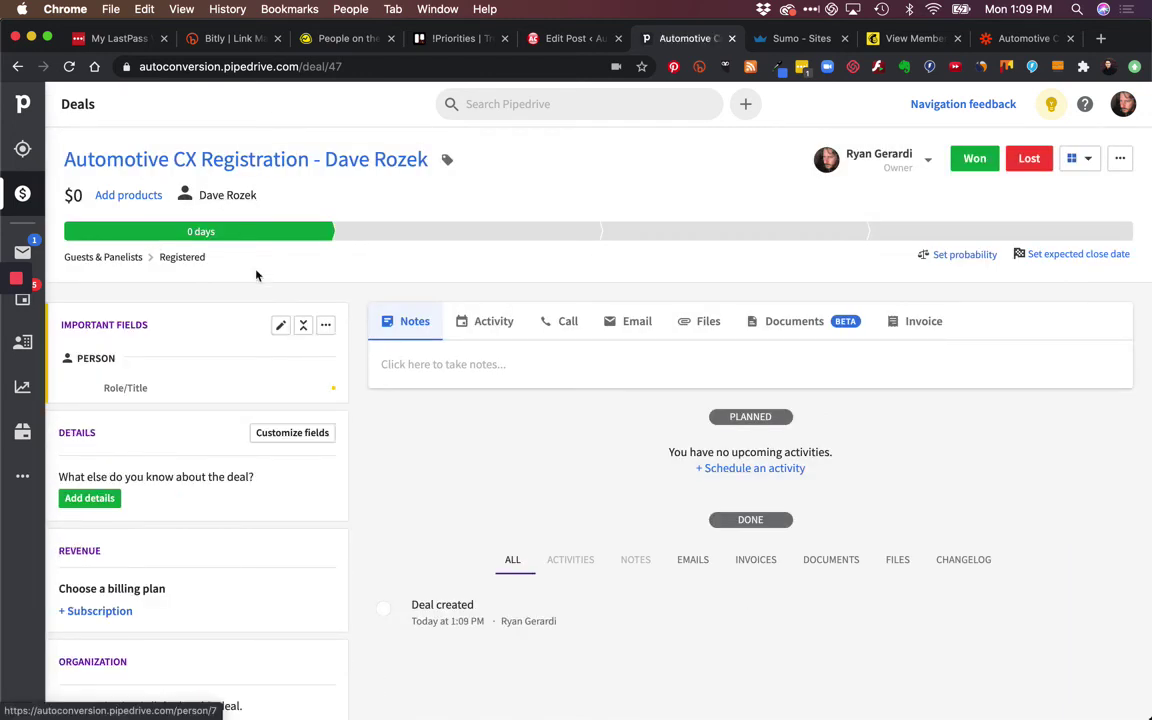
# - Examine the new deal's organization link, person details, participants, overview and followers to verify what the Zap filled in
pyautogui.scroll(-10, 319, 470)
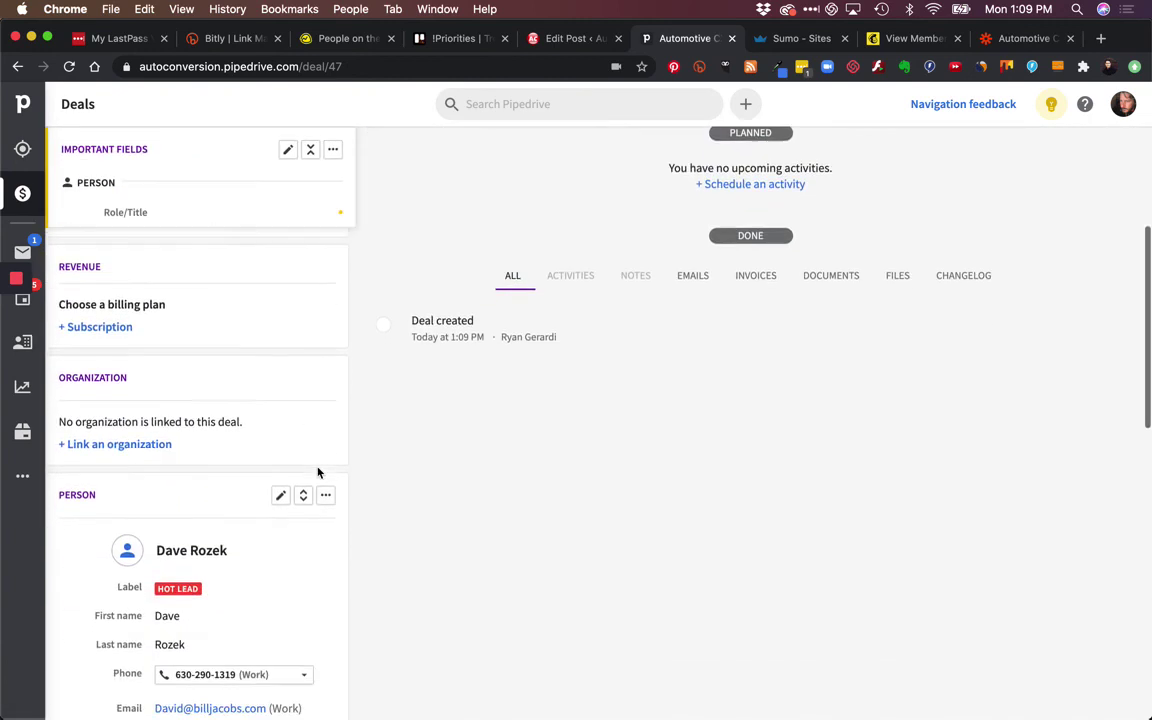
pyautogui.scroll(-8, 316, 470)
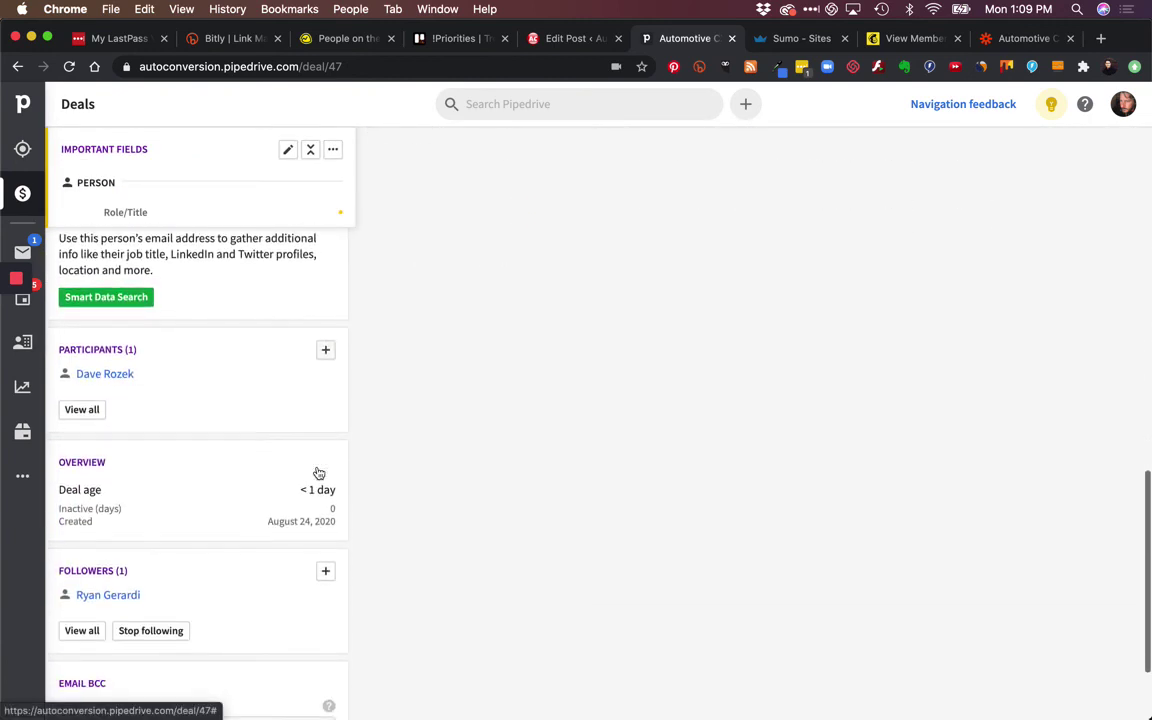
pyautogui.scroll(-3, 286, 576)
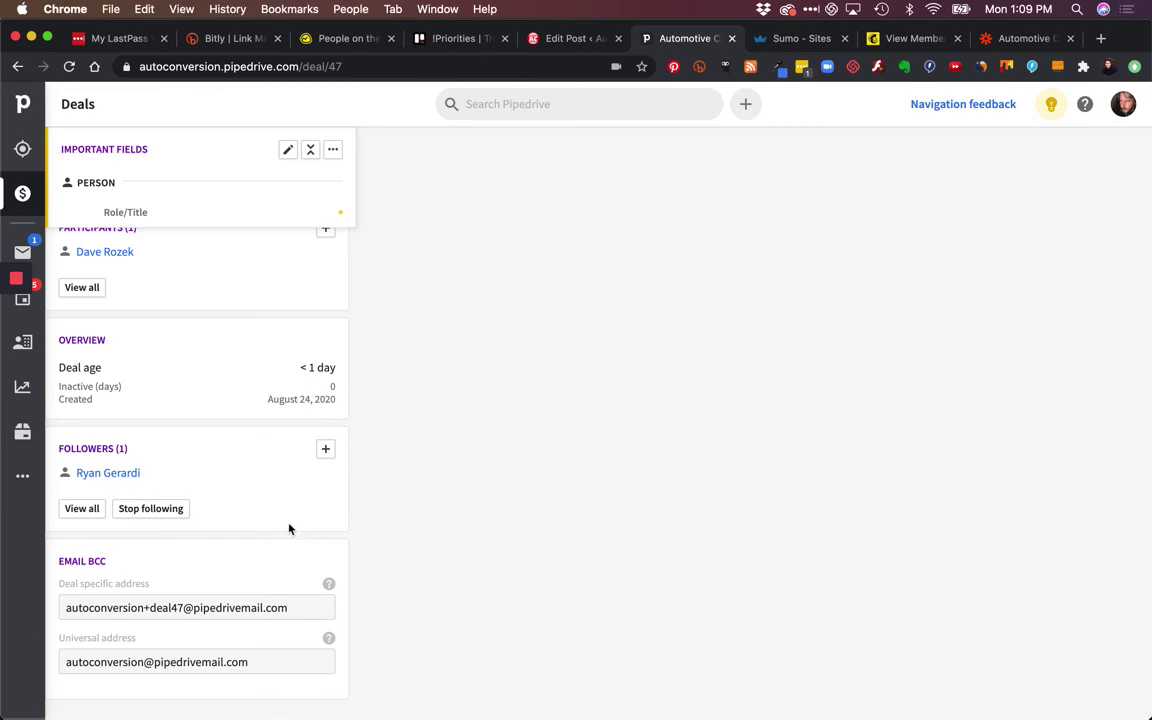
pyautogui.scroll(3, 296, 489)
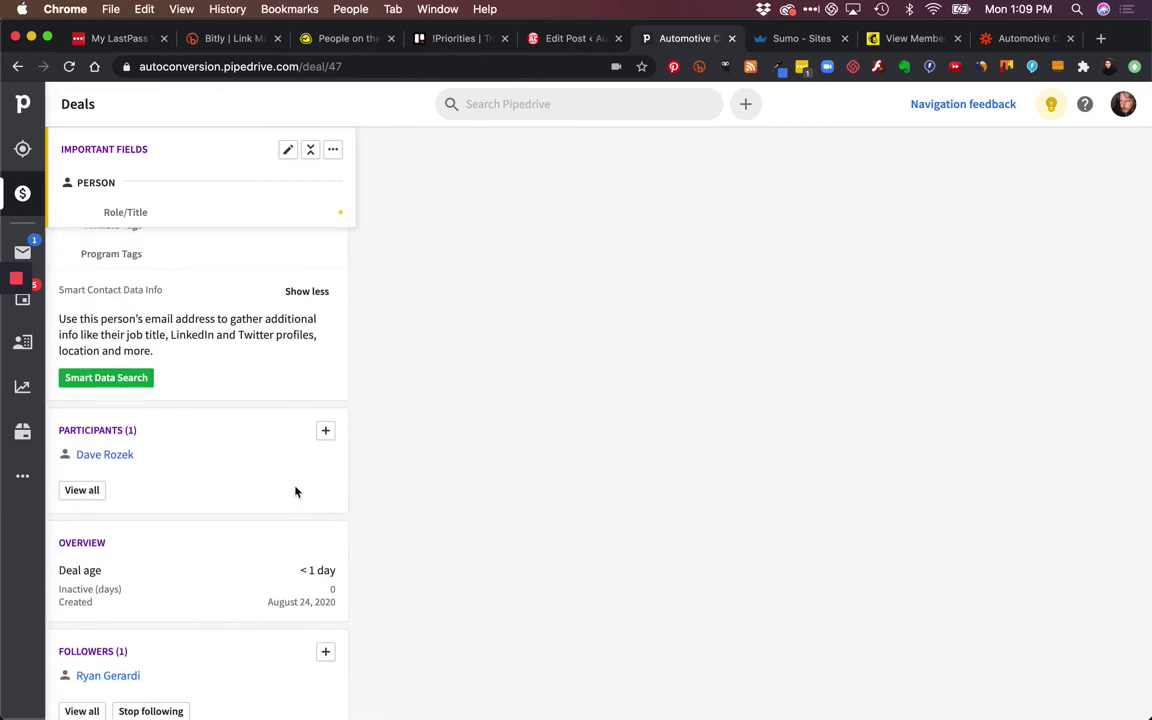
pyautogui.scroll(5, 296, 491)
pyautogui.scroll(2, 292, 497)
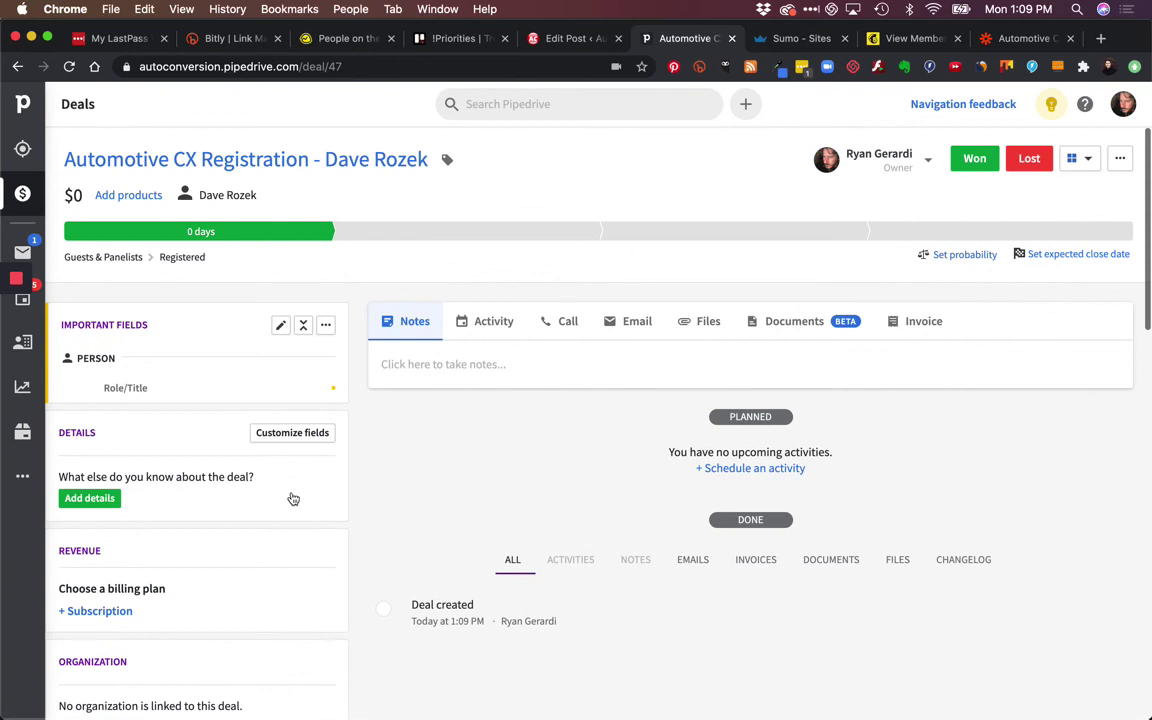